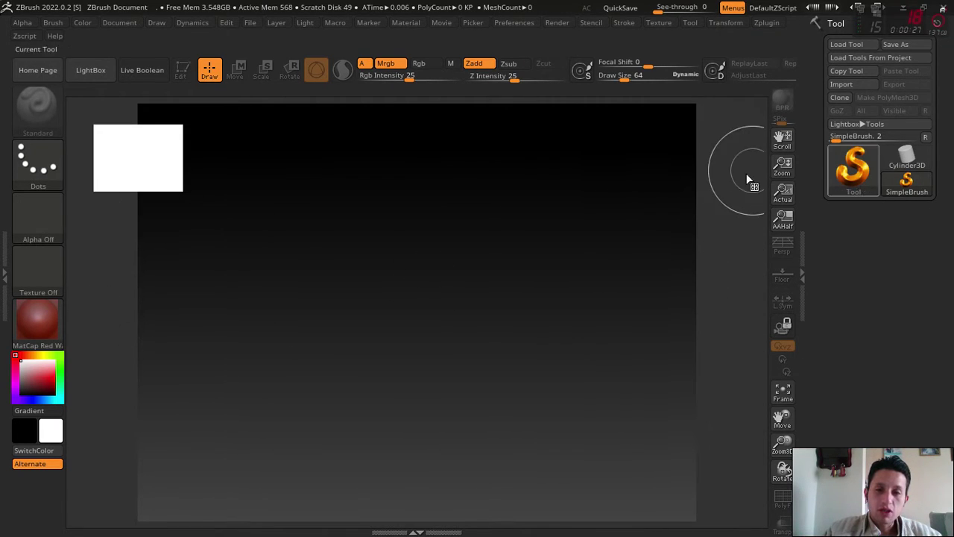
- Flatten the canvas background to plain grey with Range 0 and switch to BasicMaterial
{"action": "left_click", "coordinate": [108, 26]}
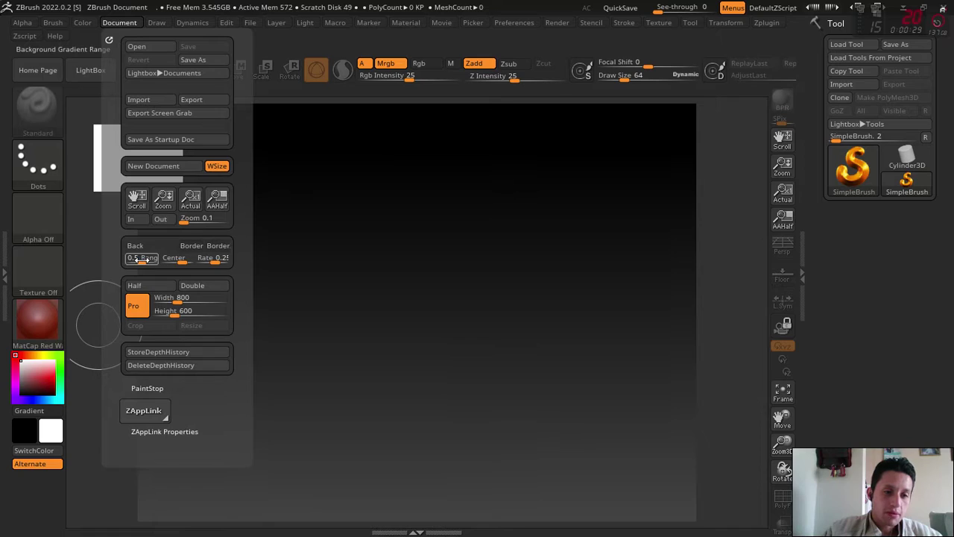
{"action": "left_click", "coordinate": [134, 306]}
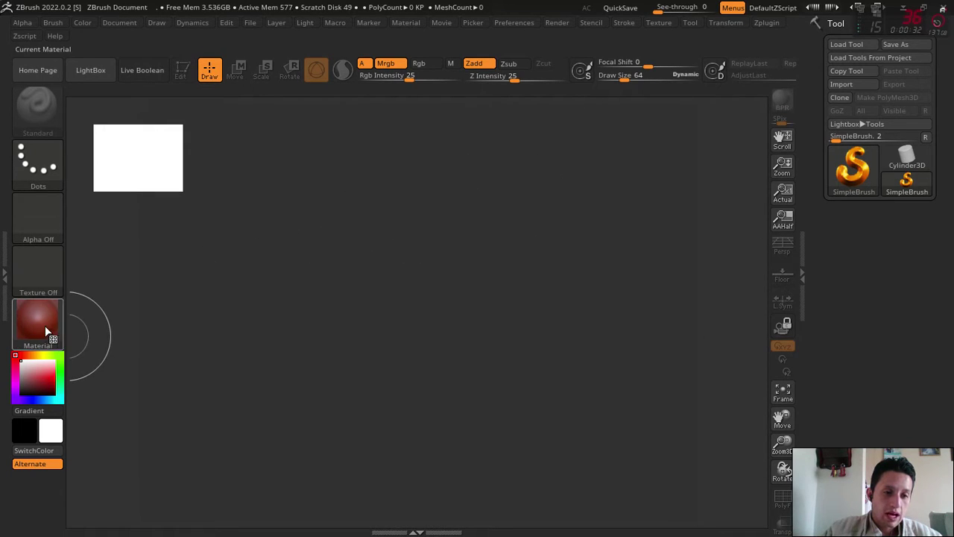
{"action": "left_click", "coordinate": [49, 328]}
{"action": "left_click", "coordinate": [154, 395]}
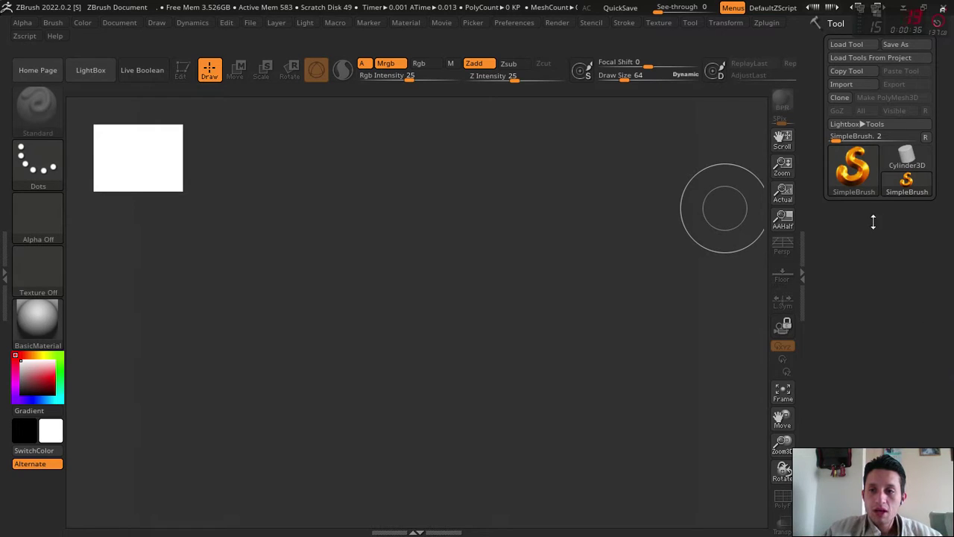
- Draw a Sphere3D at the canvas centre and convert it to an editable PolyMesh3D
{"action": "left_click", "coordinate": [856, 172]}
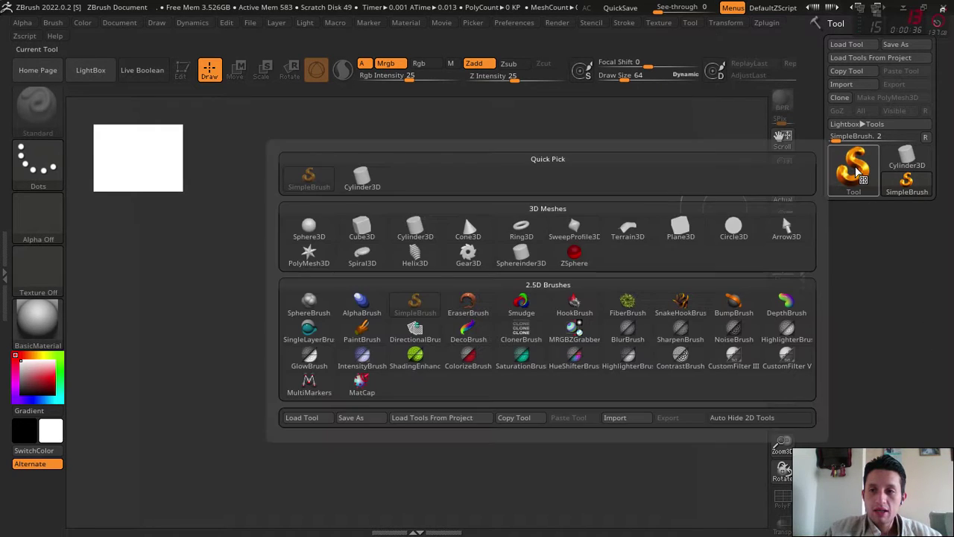
{"action": "left_click", "coordinate": [308, 236]}
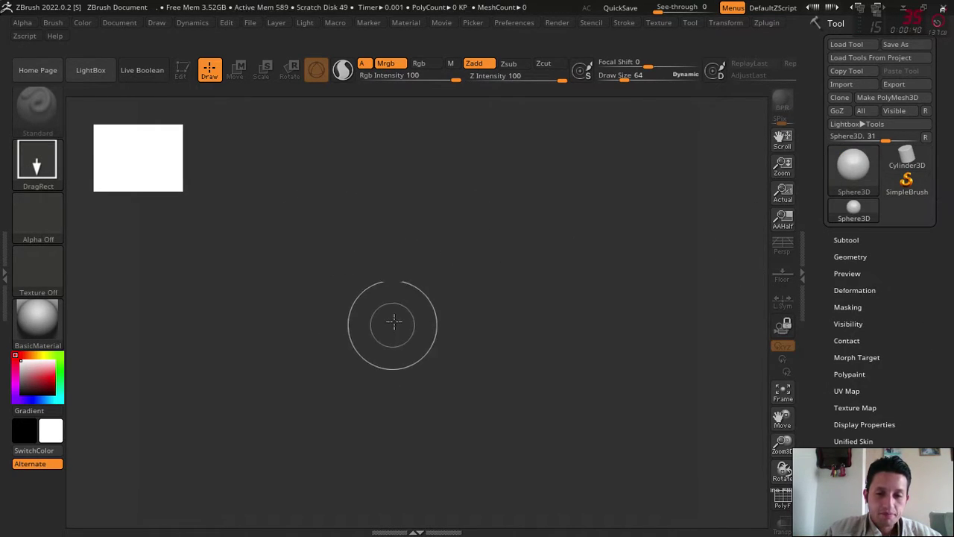
{"action": "left_click_drag", "start_coordinate": [407, 303], "coordinate": [415, 472]}
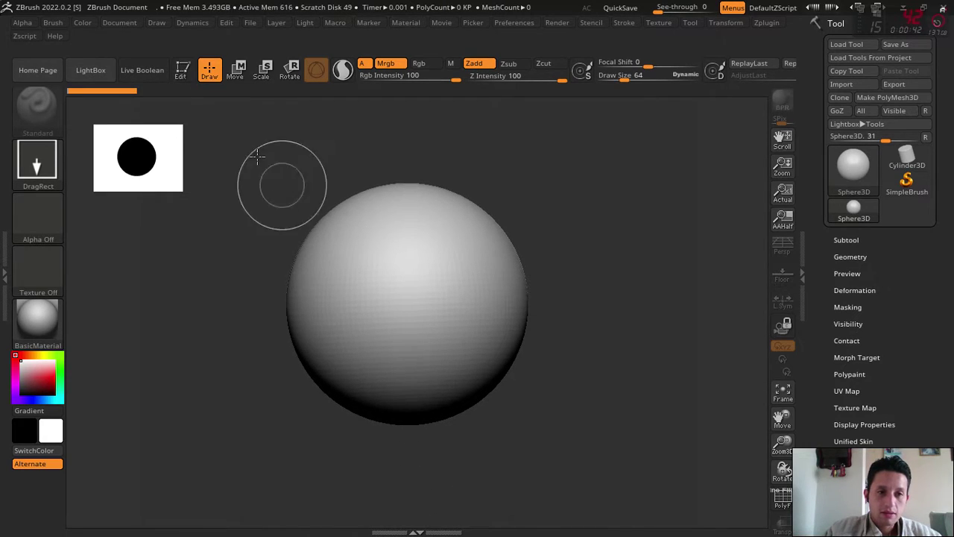
{"action": "left_click", "coordinate": [184, 73]}
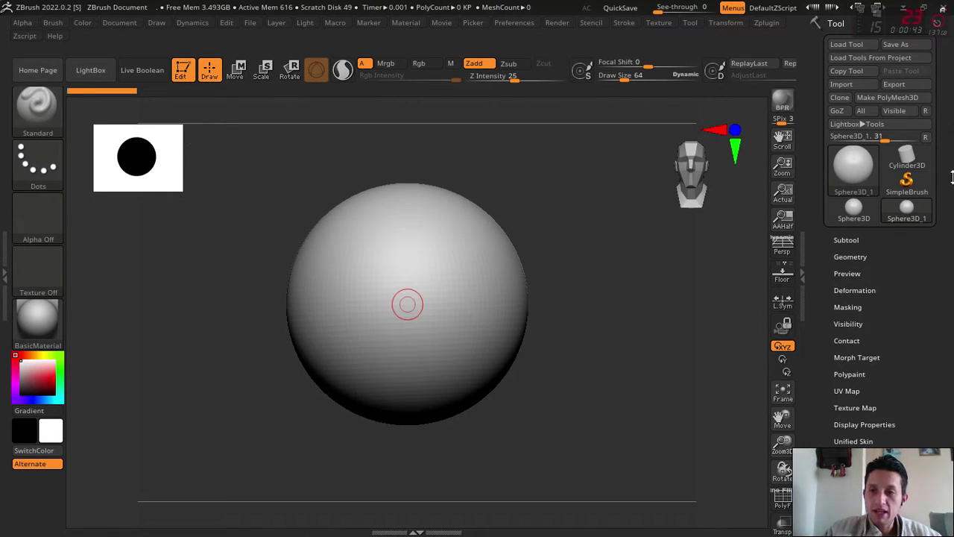
{"action": "left_click", "coordinate": [916, 99]}
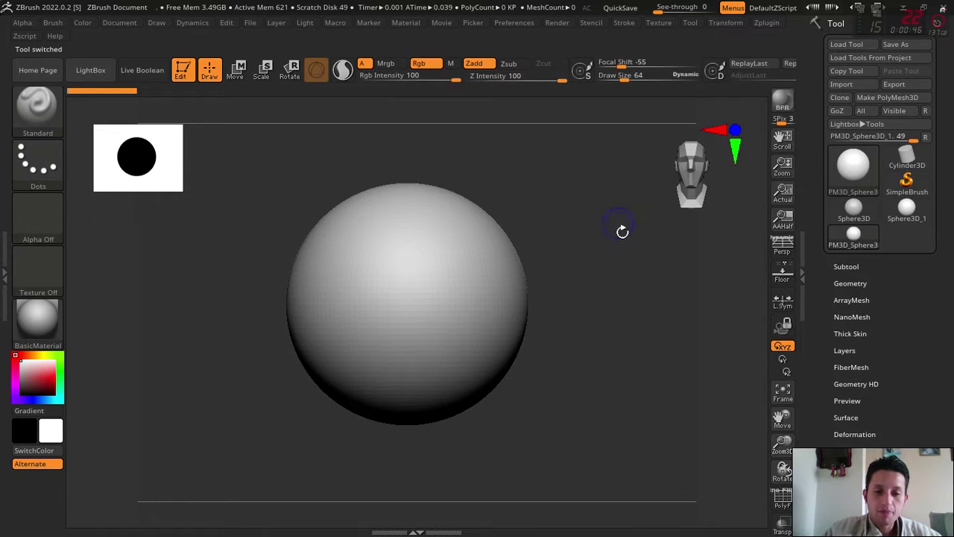
- Expand Geometry > DynaMesh, showing DynaMesh at resolution 128
{"action": "scroll", "coordinate": [928, 317], "scroll_direction": "down", "scroll_amount": 5}
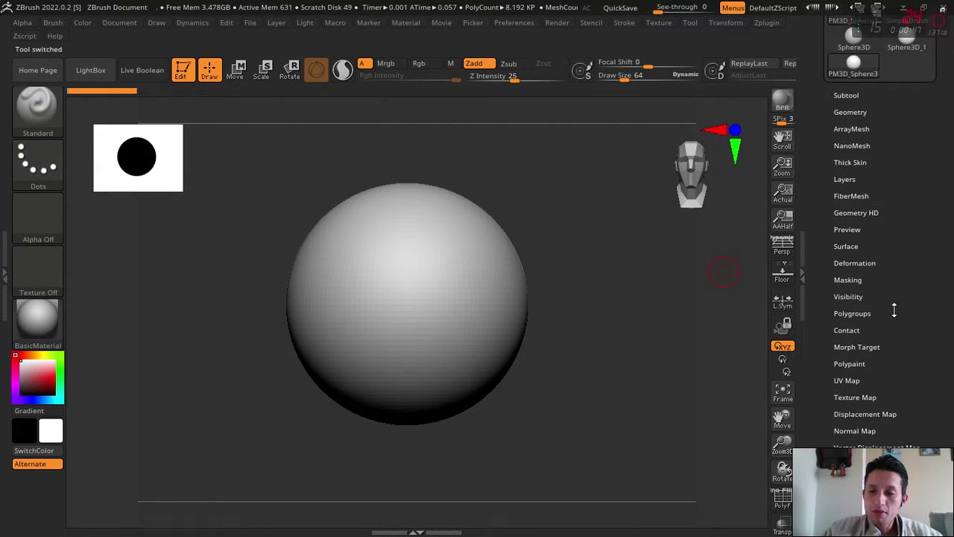
{"action": "scroll", "coordinate": [893, 311], "scroll_direction": "down", "scroll_amount": 1}
{"action": "left_click", "coordinate": [865, 98]}
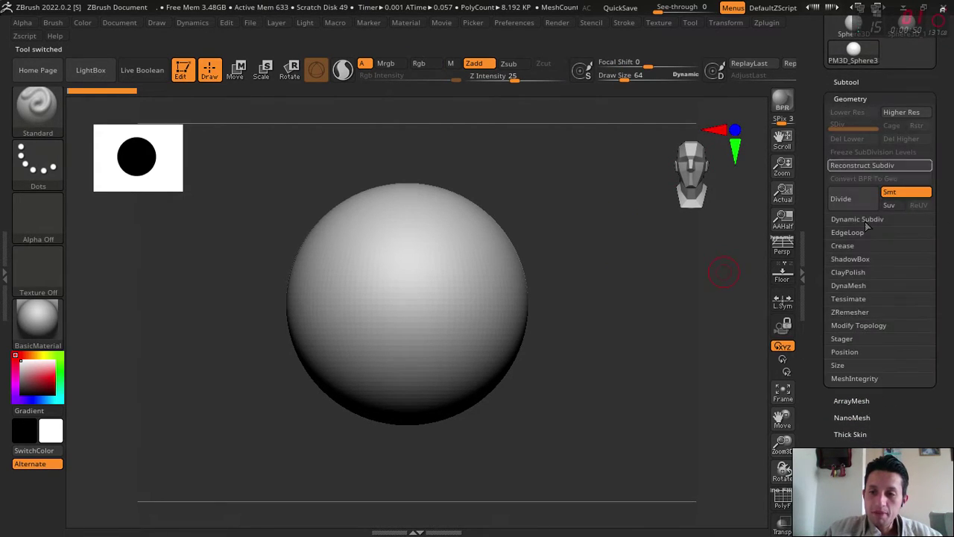
{"action": "left_click", "coordinate": [849, 286]}
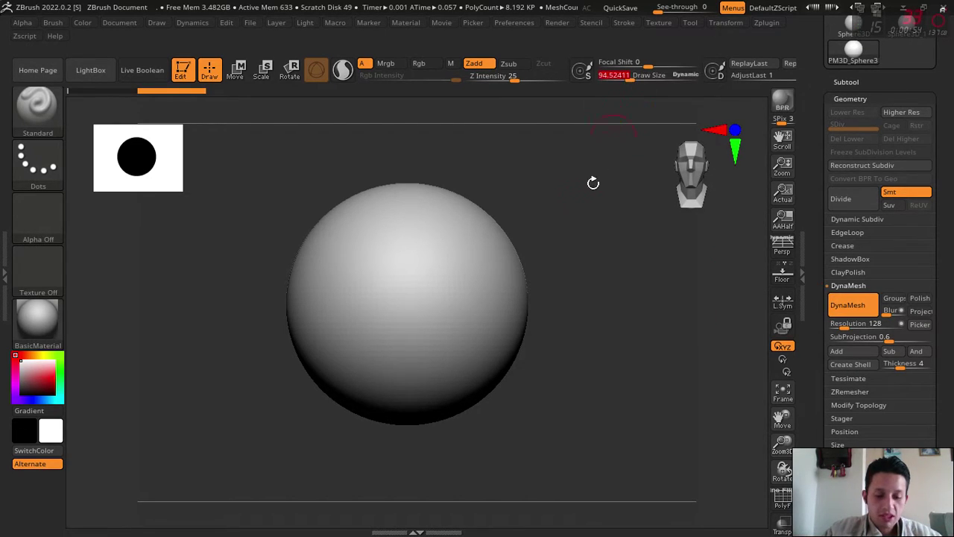
- Enlarge the brush Draw Size to about 322 and rotate the view around the sphere
{"action": "key", "text": "bracketright"}
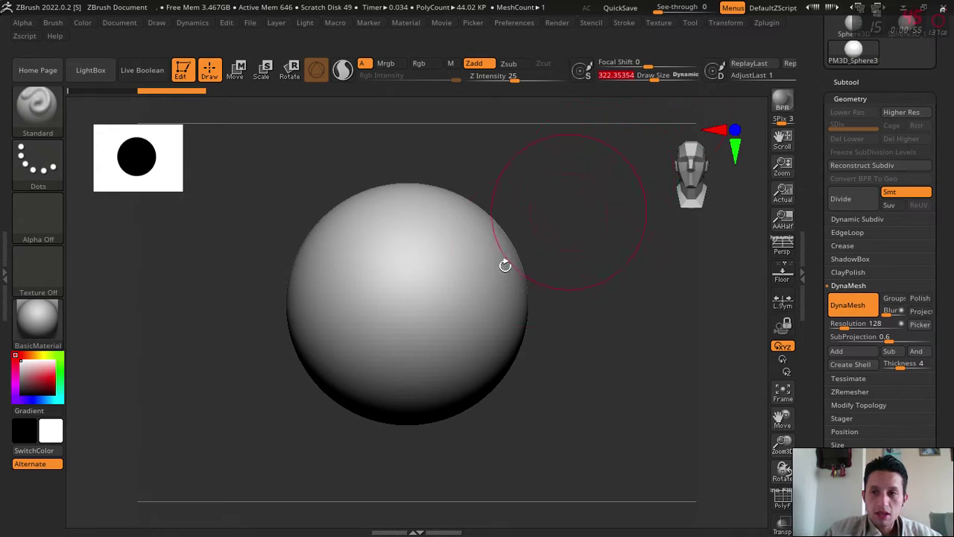
{"action": "key", "text": "shift"}
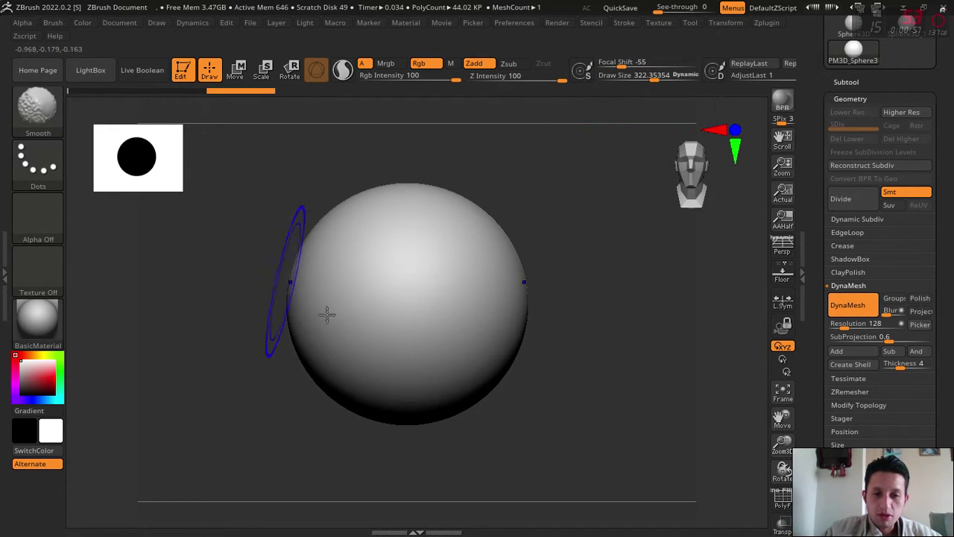
{"action": "left_click_drag", "start_coordinate": [326, 313], "coordinate": [581, 410]}
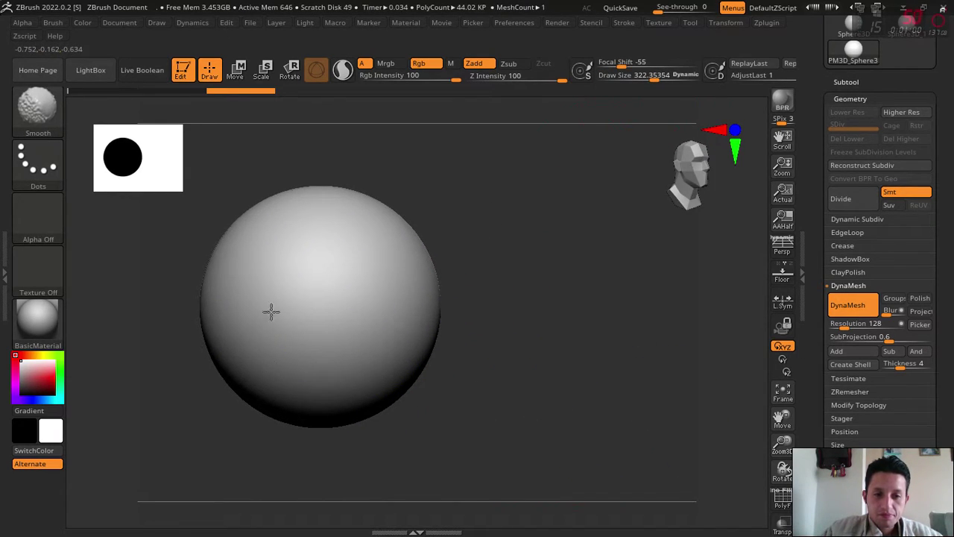
{"action": "left_click_drag", "start_coordinate": [564, 375], "coordinate": [481, 283], "text": "shift"}
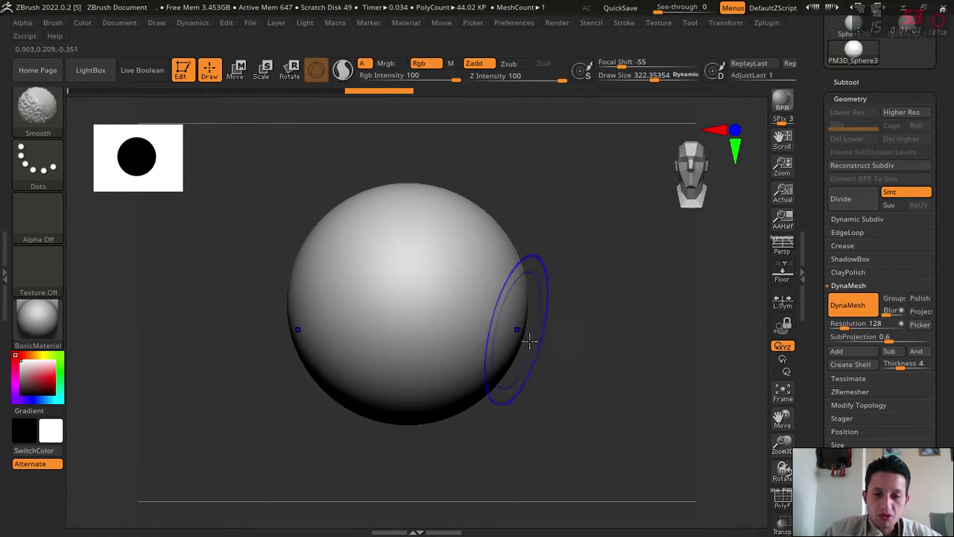
{"action": "left_click_drag", "start_coordinate": [530, 341], "coordinate": [666, 379], "text": "shift"}
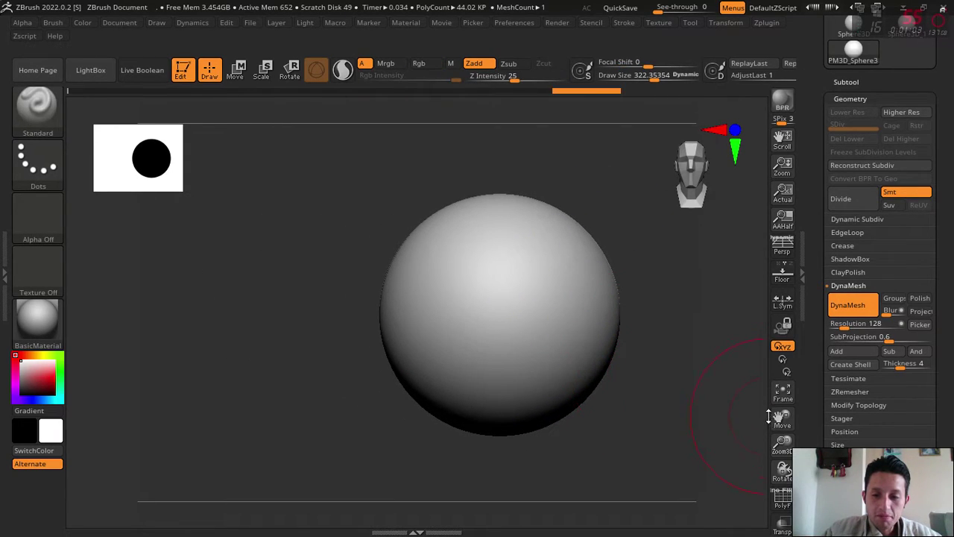
- Rotate, pan and re-snap the view so the sphere faces front
{"action": "mouse_move", "coordinate": [773, 416]}
{"action": "left_mouse_down", "text": "shift"}
{"action": "mouse_move", "coordinate": [579, 413]}
{"action": "mouse_move", "coordinate": [514, 356]}
{"action": "left_mouse_up", "text": "shift"}
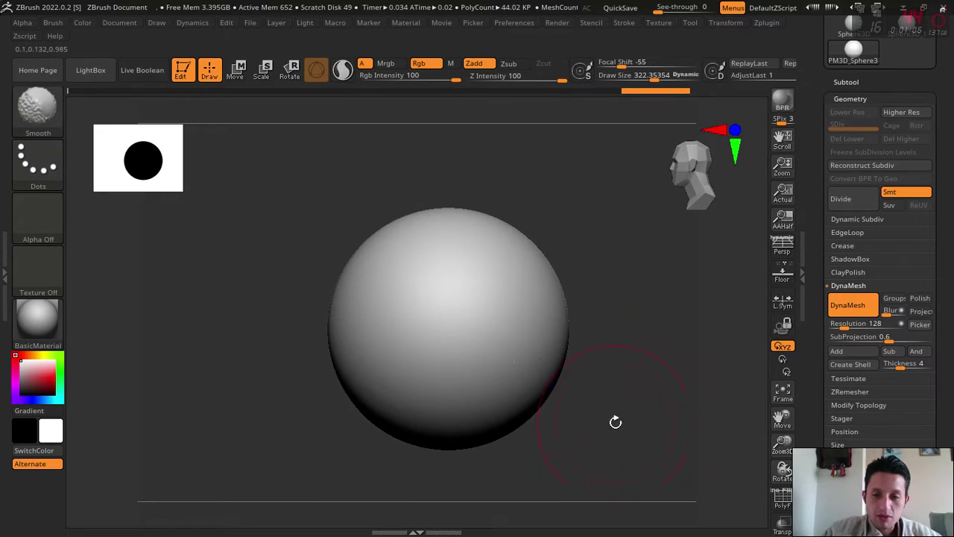
{"action": "left_click_drag", "start_coordinate": [615, 422], "coordinate": [681, 443], "text": "shift"}
{"action": "mouse_move", "coordinate": [782, 417]}
{"action": "left_mouse_down"}
{"action": "mouse_move", "coordinate": [796, 405]}
{"action": "mouse_move", "coordinate": [638, 400]}
{"action": "mouse_move", "coordinate": [593, 413]}
{"action": "mouse_move", "coordinate": [703, 405]}
{"action": "left_mouse_up"}
{"action": "left_click_drag", "start_coordinate": [581, 407], "coordinate": [672, 407], "text": "shift"}
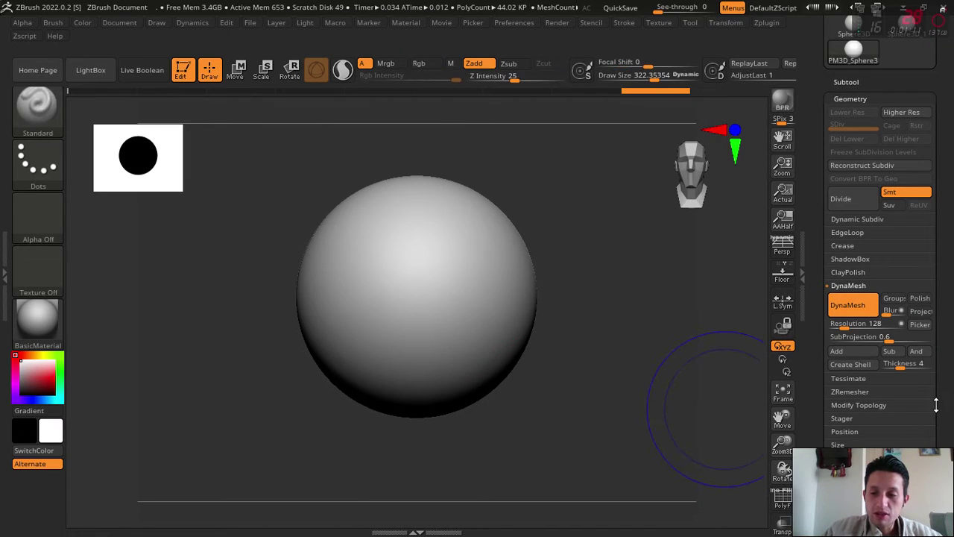
{"action": "scroll", "coordinate": [936, 405], "scroll_direction": "down", "scroll_amount": 5}
{"action": "scroll", "coordinate": [922, 347], "scroll_direction": "down", "scroll_amount": 1}
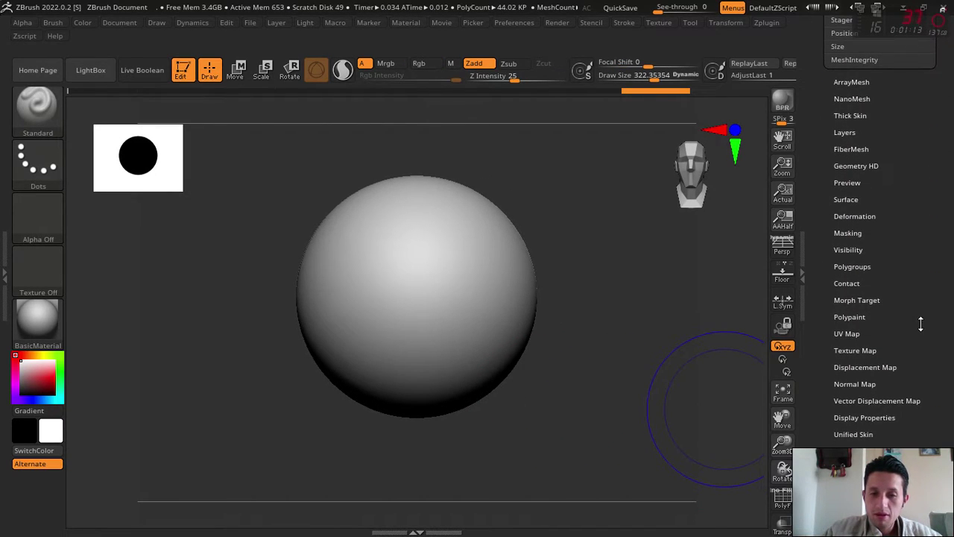
- Load the alf10 alpha from LightBox's Skins Pixologic alpha folder
{"action": "left_click", "coordinate": [90, 70]}
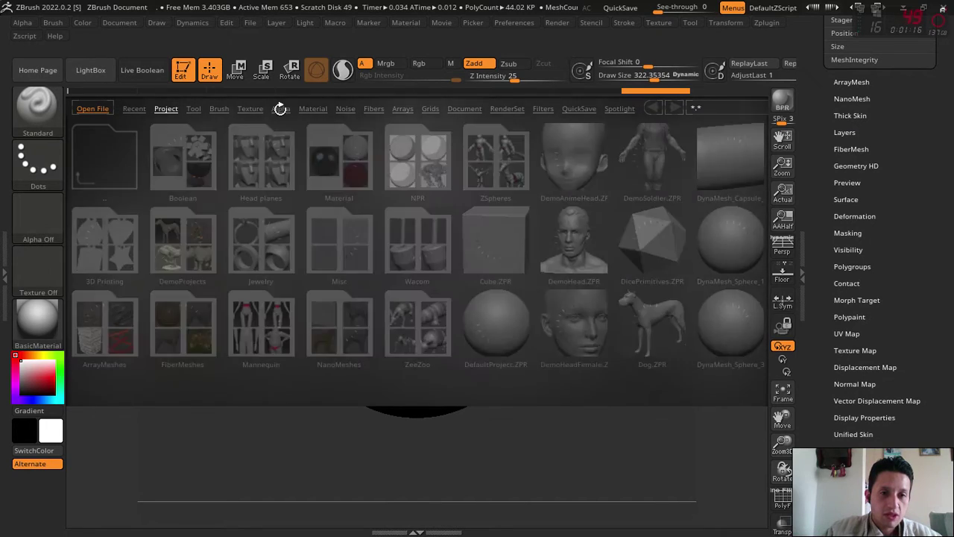
{"action": "left_click", "coordinate": [279, 108]}
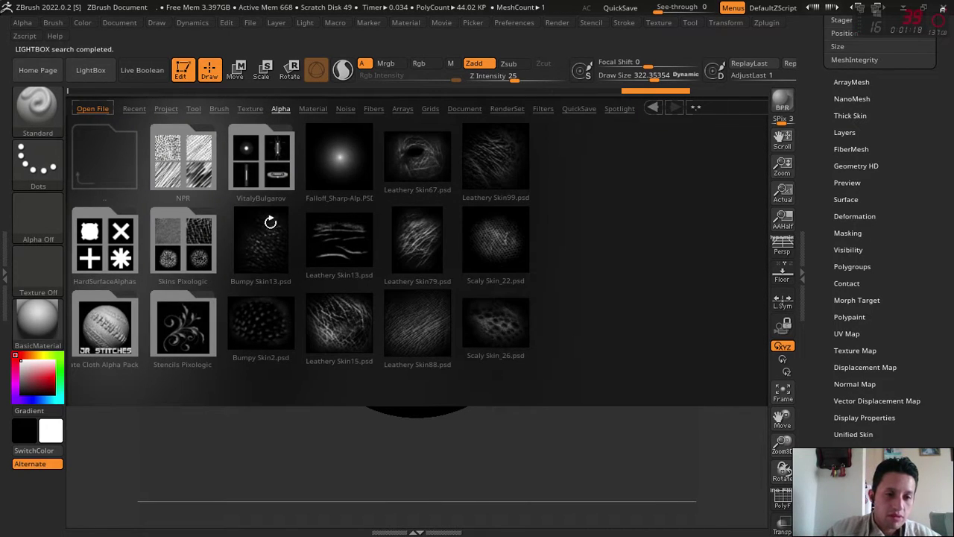
{"action": "left_click", "coordinate": [196, 245]}
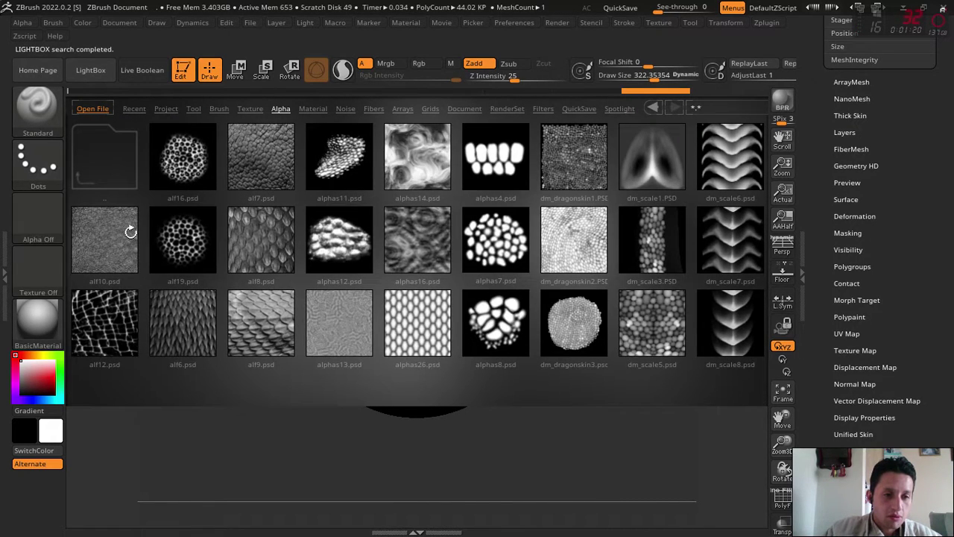
{"action": "left_click", "coordinate": [110, 237]}
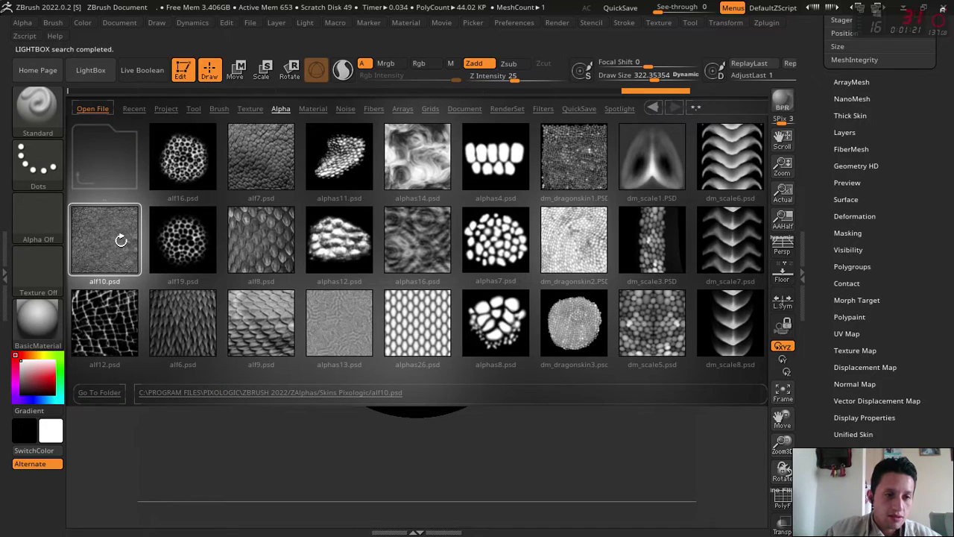
{"action": "left_click", "coordinate": [88, 74]}
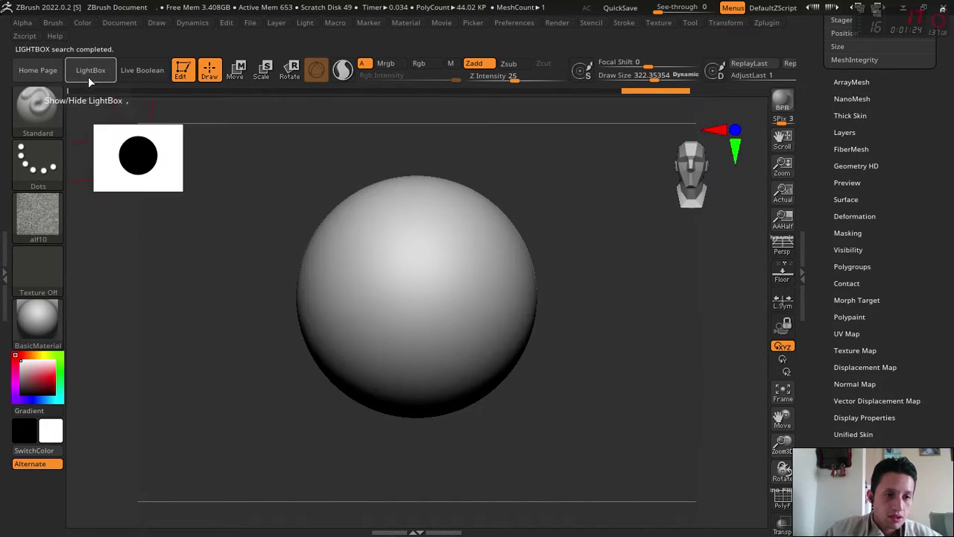
- Set the stroke type to DragRect and return to the sphere
{"action": "left_click", "coordinate": [44, 170]}
{"action": "left_click", "coordinate": [159, 186]}
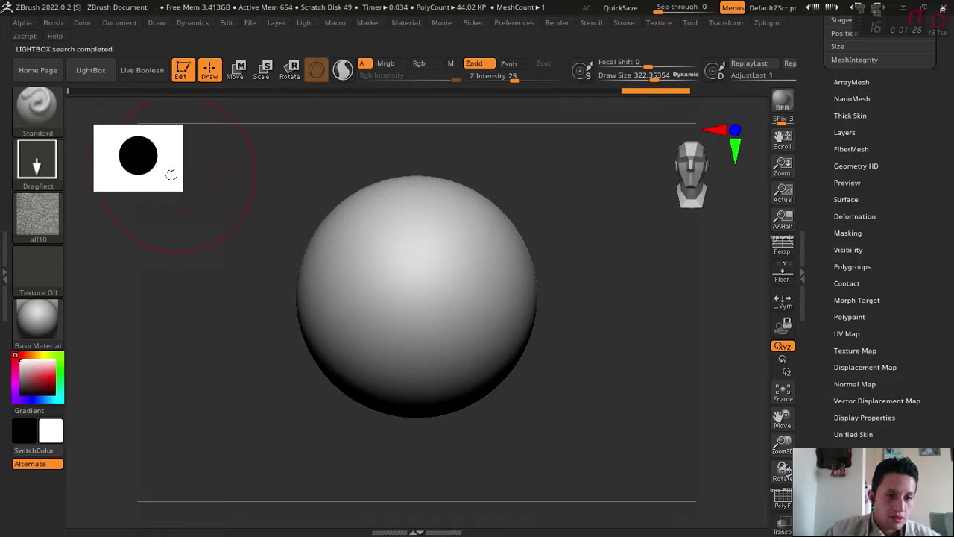
{"action": "left_click", "coordinate": [85, 74]}
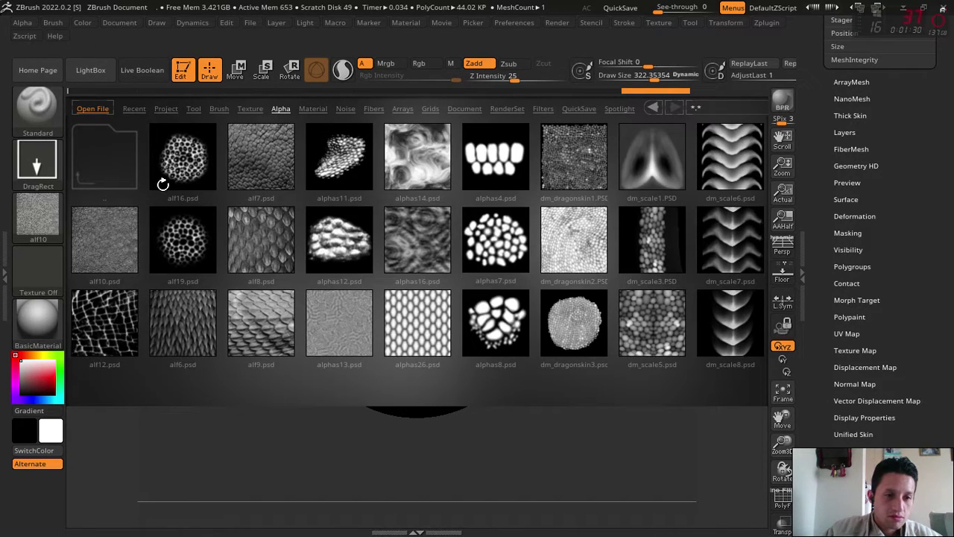
{"action": "left_click", "coordinate": [95, 69]}
- Test-stamp the alf10 texture twice and undo both, toggling the Tool Preview panel
{"action": "left_click_drag", "start_coordinate": [458, 281], "coordinate": [480, 395]}
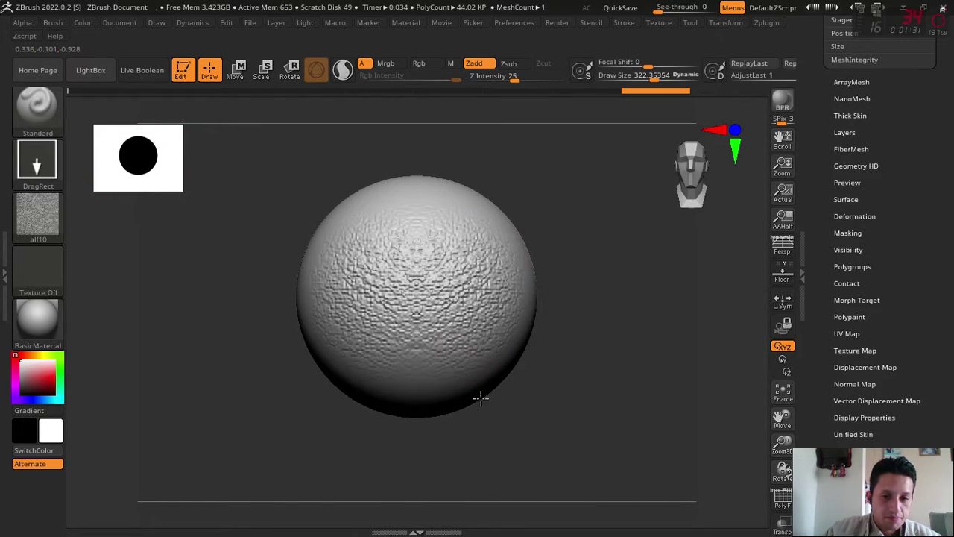
{"action": "key", "text": "ctrl+z"}
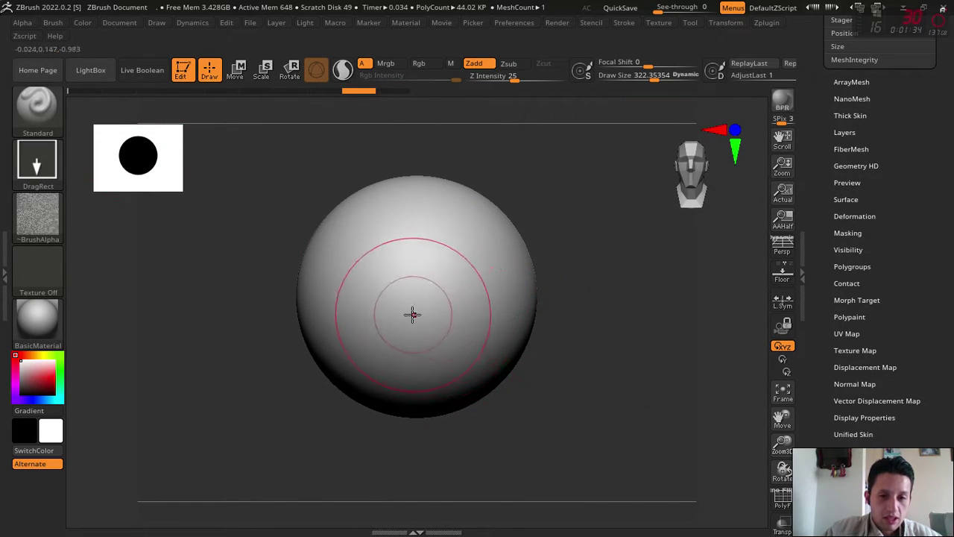
{"action": "left_click", "coordinate": [905, 184]}
{"action": "left_click_drag", "start_coordinate": [429, 297], "coordinate": [435, 405]}
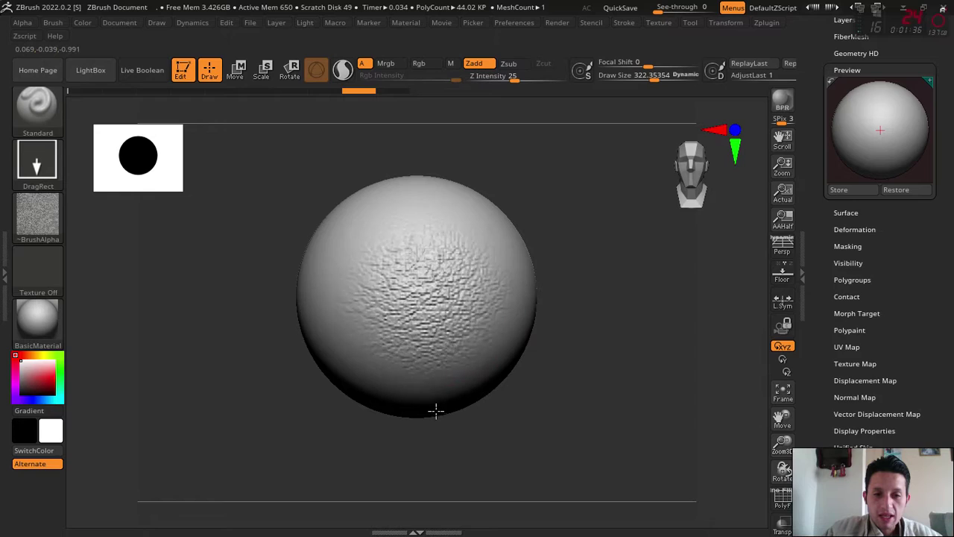
{"action": "key", "text": "ctrl+z"}
{"action": "scroll", "coordinate": [908, 277], "scroll_direction": "up", "scroll_amount": 3}
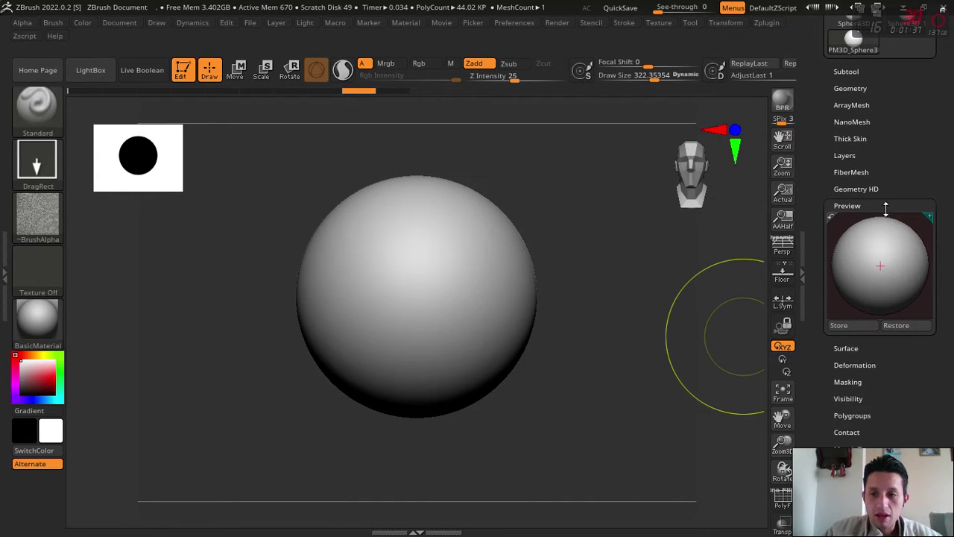
{"action": "left_click", "coordinate": [885, 206]}
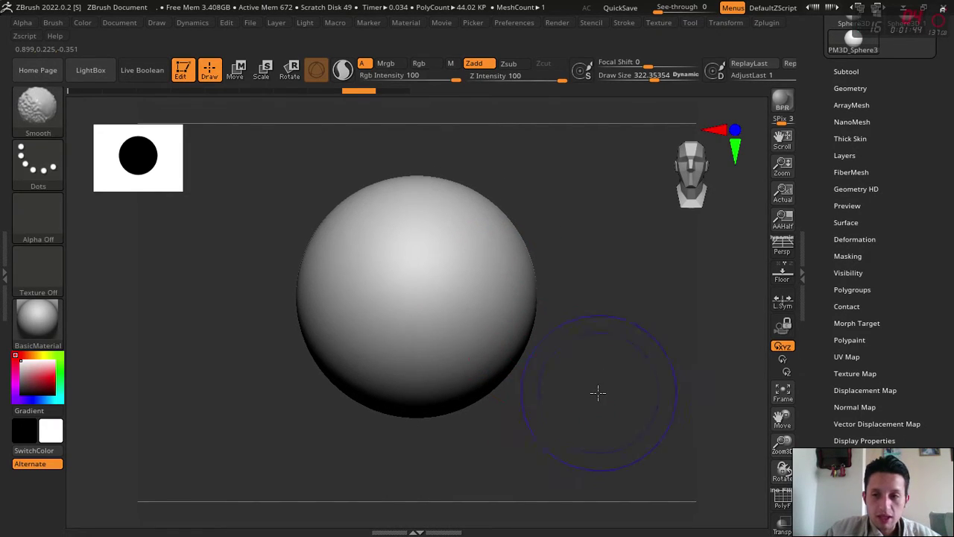
- Divide the sphere twice to SDiv 3 (~700K polys), test-stamp and undo, then reopen LightBox
{"action": "left_click", "coordinate": [857, 88]}
{"action": "double_click", "coordinate": [838, 191]}
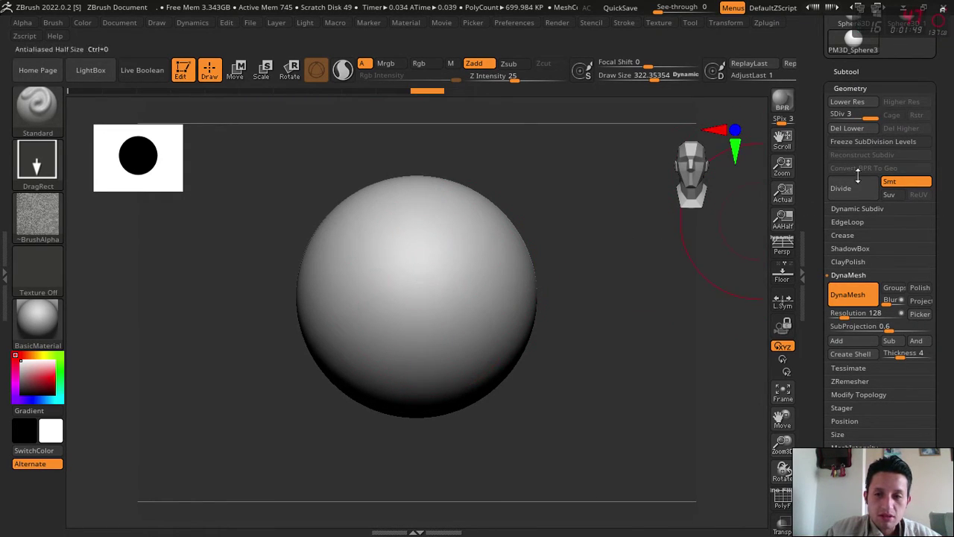
{"action": "left_click_drag", "start_coordinate": [433, 280], "coordinate": [589, 392]}
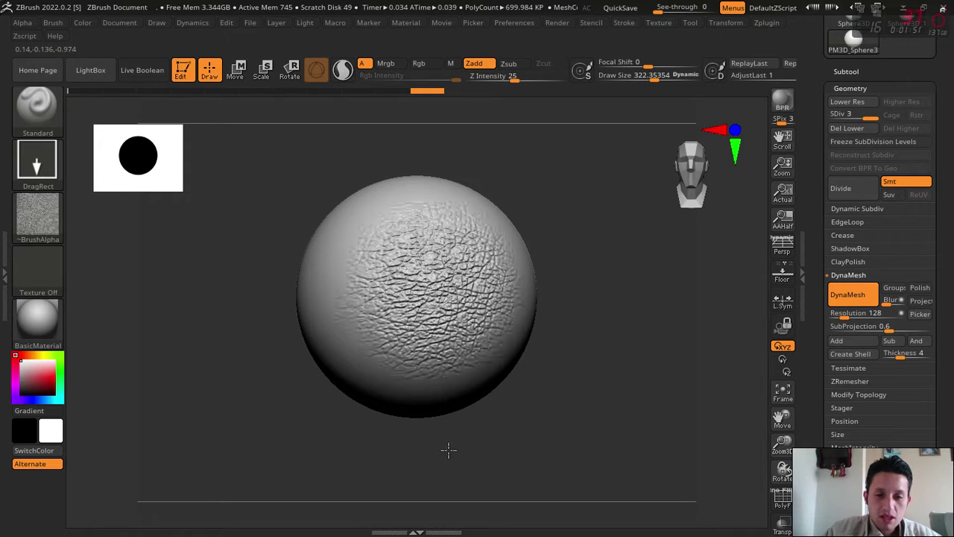
{"action": "key", "text": "ctrl+z"}
{"action": "left_click", "coordinate": [90, 70]}
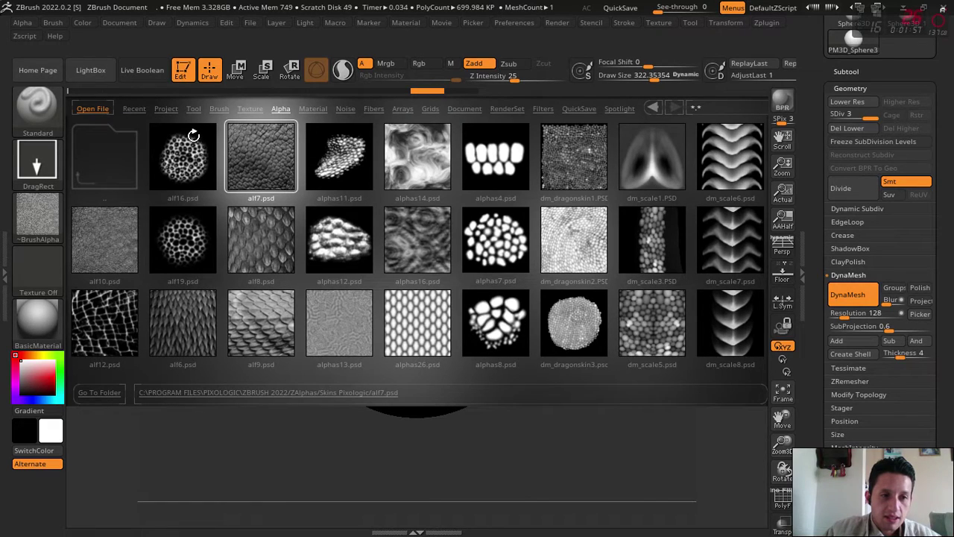
- Load the alf7 cracked-skin image, turn it into the alpha with MakeAlpha, and set Texture Off
{"action": "double_click", "coordinate": [255, 155]}
{"action": "left_click", "coordinate": [75, 68]}
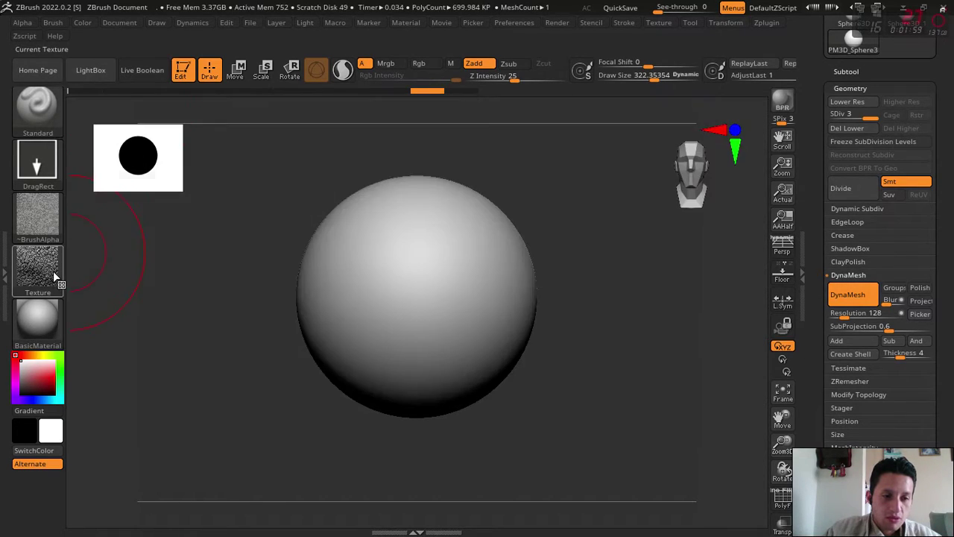
{"action": "left_click", "coordinate": [53, 277]}
{"action": "left_click", "coordinate": [254, 477]}
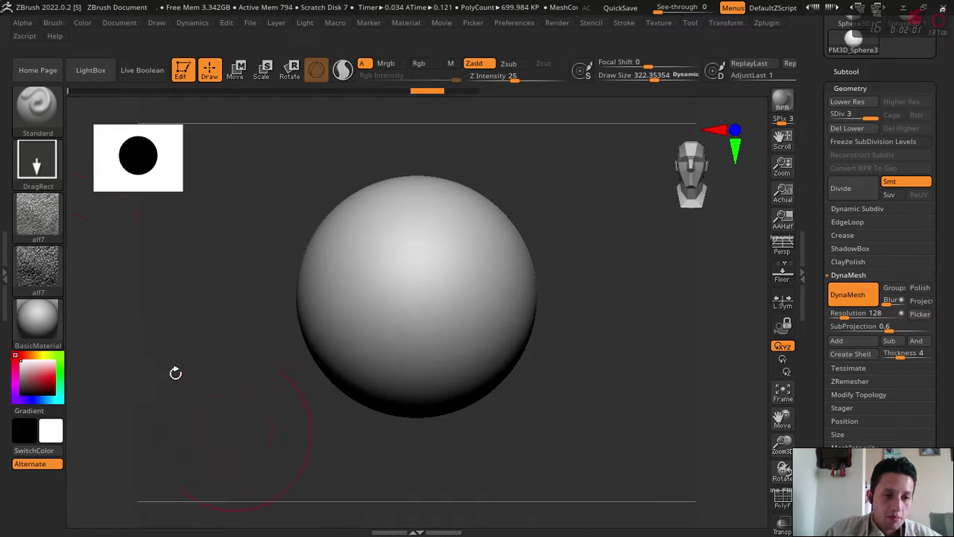
{"action": "left_click", "coordinate": [38, 268]}
{"action": "left_click", "coordinate": [109, 283]}
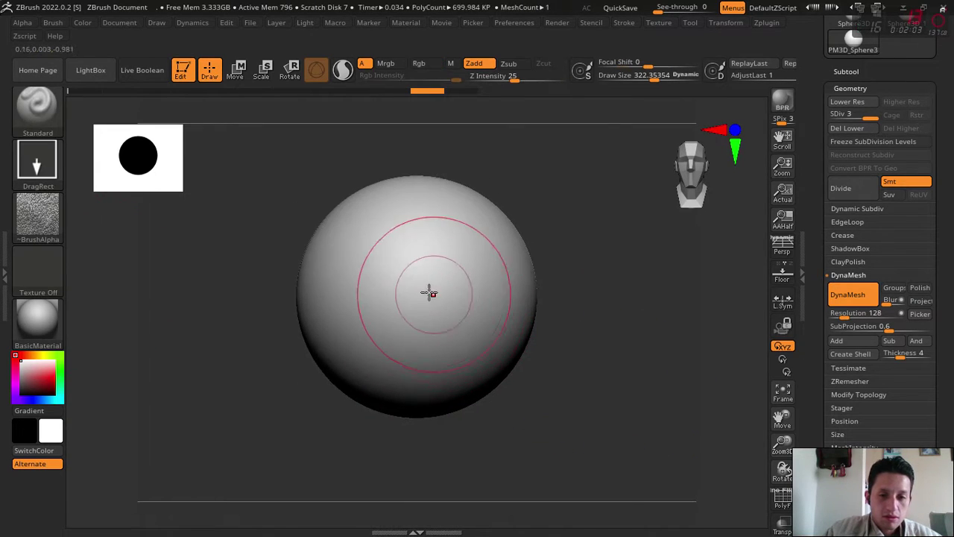
- Lower Z Intensity to 19 and DragRect-stamp the cracked-skin pattern across the sphere
{"action": "left_click_drag", "start_coordinate": [427, 298], "coordinate": [447, 443]}
{"action": "key", "text": "ctrl+z"}
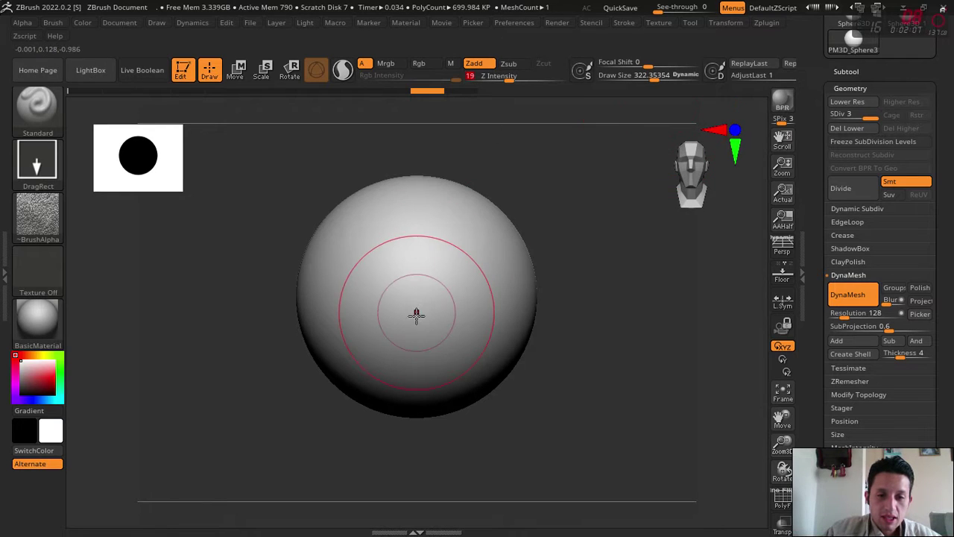
{"action": "left_click_drag", "start_coordinate": [415, 315], "coordinate": [443, 463]}
{"action": "left_click_drag", "start_coordinate": [426, 296], "coordinate": [462, 417]}
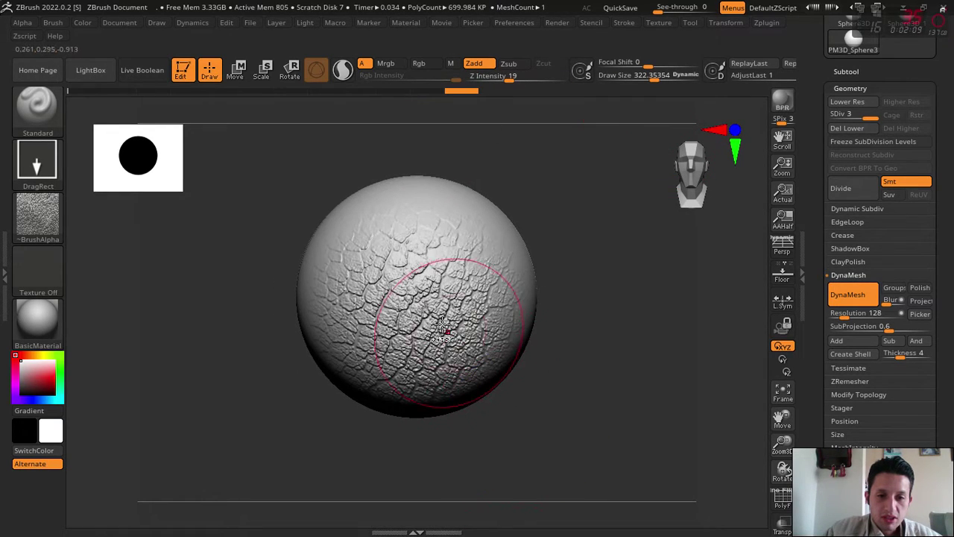
{"action": "key", "text": "ctrl+z"}
{"action": "mouse_move", "coordinate": [426, 296]}
{"action": "left_mouse_down"}
{"action": "mouse_move", "coordinate": [445, 458]}
{"action": "mouse_move", "coordinate": [558, 451]}
{"action": "mouse_move", "coordinate": [628, 374]}
{"action": "mouse_move", "coordinate": [630, 409]}
{"action": "mouse_move", "coordinate": [746, 372]}
{"action": "left_mouse_up"}
- Frame the sphere and apply Tool > Masking > Mask By Cavity to darken the cracks
{"action": "key", "text": "f"}
{"action": "scroll", "coordinate": [940, 402], "scroll_direction": "down", "scroll_amount": 3}
{"action": "scroll", "coordinate": [916, 335], "scroll_direction": "down", "scroll_amount": 3}
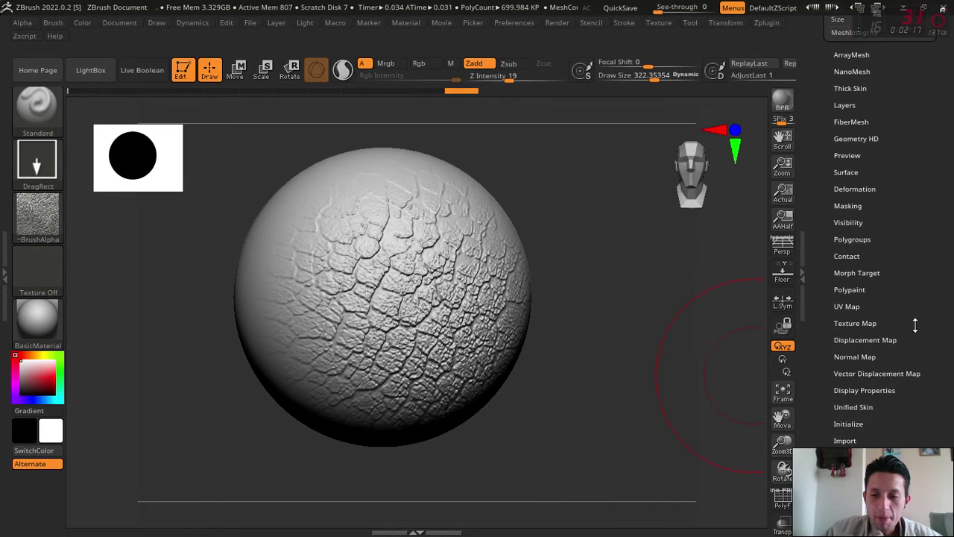
{"action": "scroll", "coordinate": [887, 306], "scroll_direction": "down", "scroll_amount": 2}
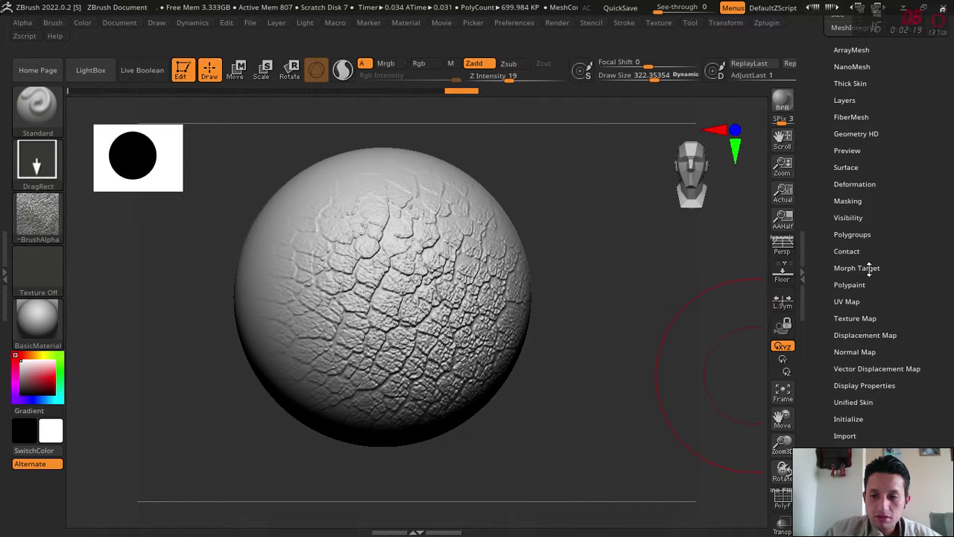
{"action": "left_click", "coordinate": [847, 201]}
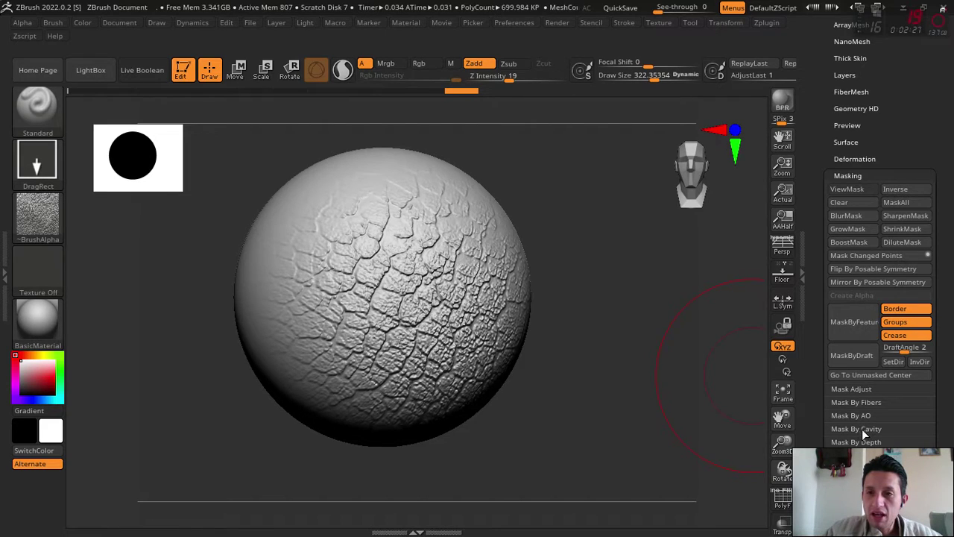
{"action": "left_click", "coordinate": [863, 430]}
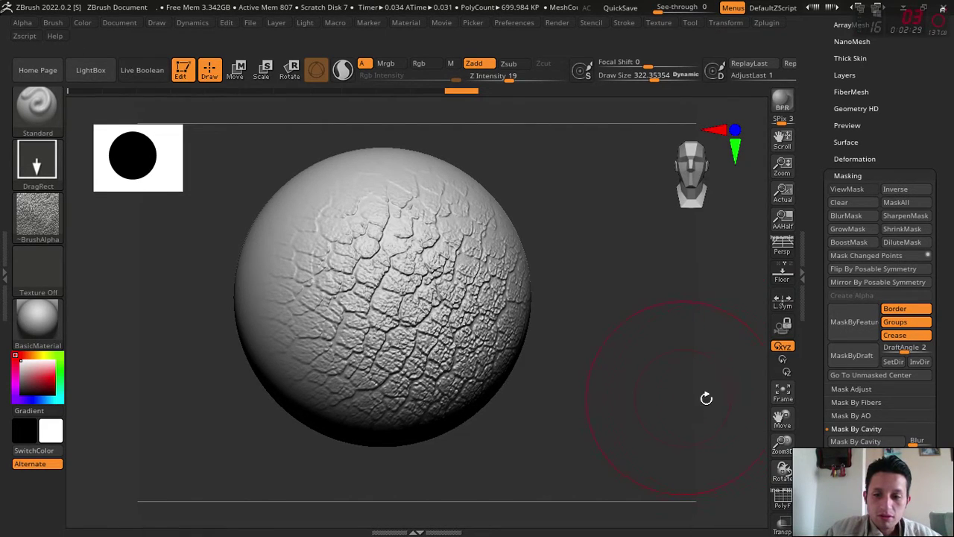
{"action": "left_click", "coordinate": [863, 443]}
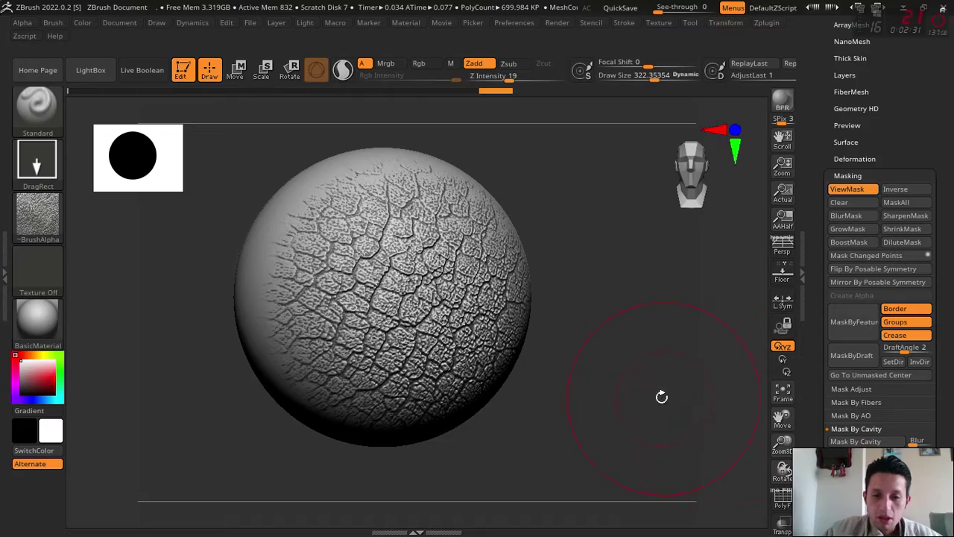
{"action": "left_click_drag", "start_coordinate": [662, 396], "coordinate": [636, 384], "text": "shift"}
- Zoom, orbit and pan around the sphere to inspect the stamped cracked-skin texture
{"action": "mouse_move", "coordinate": [781, 447]}
{"action": "left_mouse_down"}
{"action": "mouse_move", "coordinate": [782, 420]}
{"action": "mouse_move", "coordinate": [619, 402]}
{"action": "left_mouse_up"}
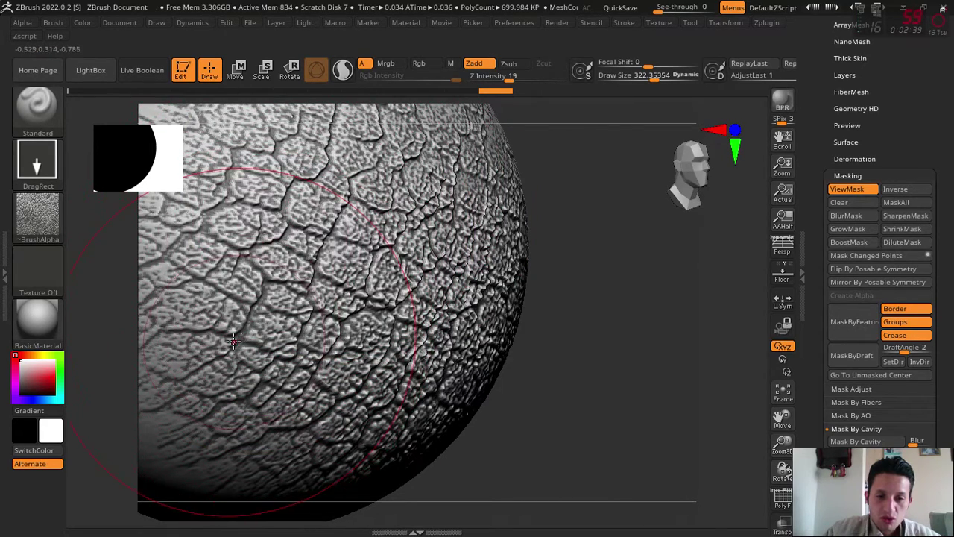
{"action": "mouse_move", "coordinate": [623, 387]}
{"action": "left_mouse_down", "text": "alt"}
{"action": "mouse_move", "coordinate": [623, 347]}
{"action": "mouse_move", "coordinate": [678, 350]}
{"action": "left_mouse_up", "text": "alt"}
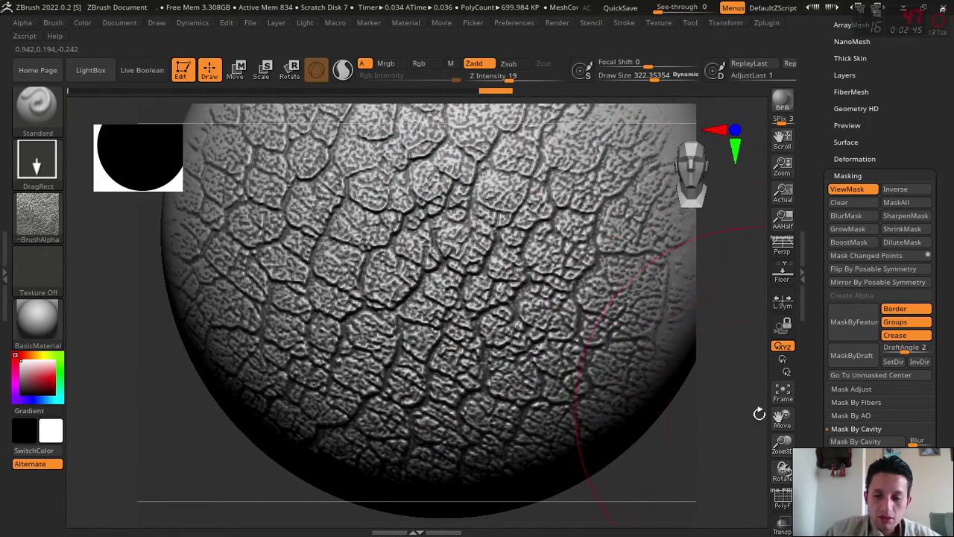
{"action": "left_click_drag", "start_coordinate": [759, 413], "coordinate": [698, 405], "text": "alt"}
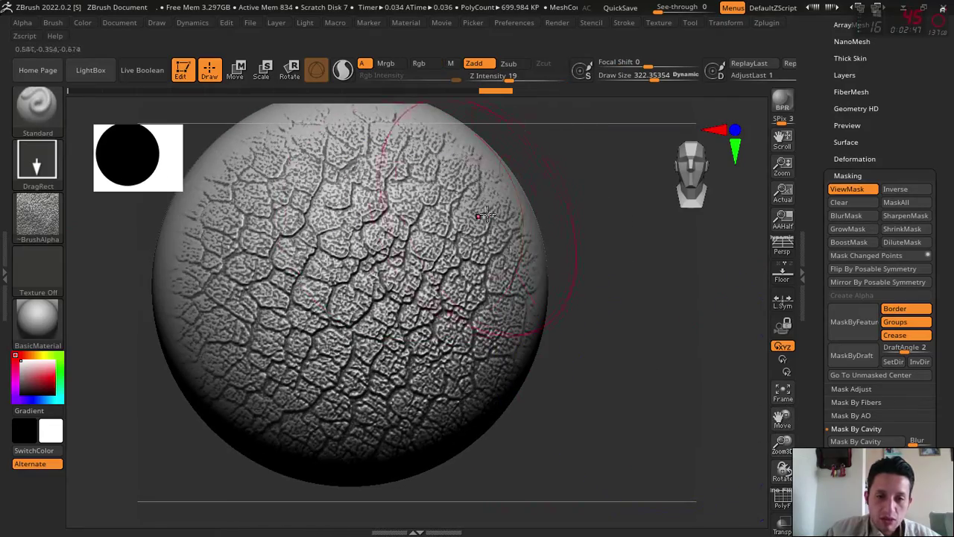
{"action": "right_click_drag", "start_coordinate": [485, 216], "coordinate": [443, 216]}
{"action": "right_click_drag", "start_coordinate": [650, 303], "coordinate": [760, 422]}
{"action": "left_click_drag", "start_coordinate": [781, 446], "coordinate": [800, 466]}
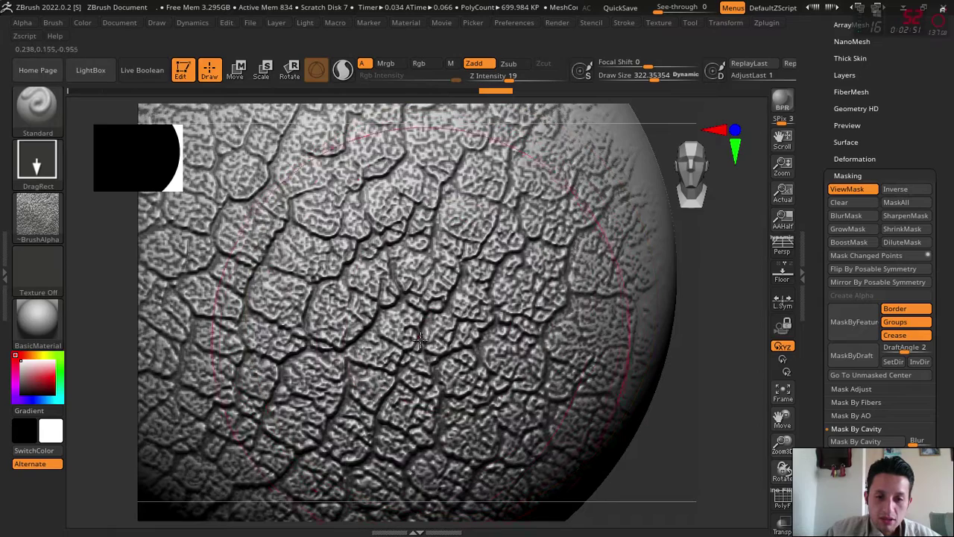
{"action": "left_click_drag", "start_coordinate": [775, 417], "coordinate": [781, 376]}
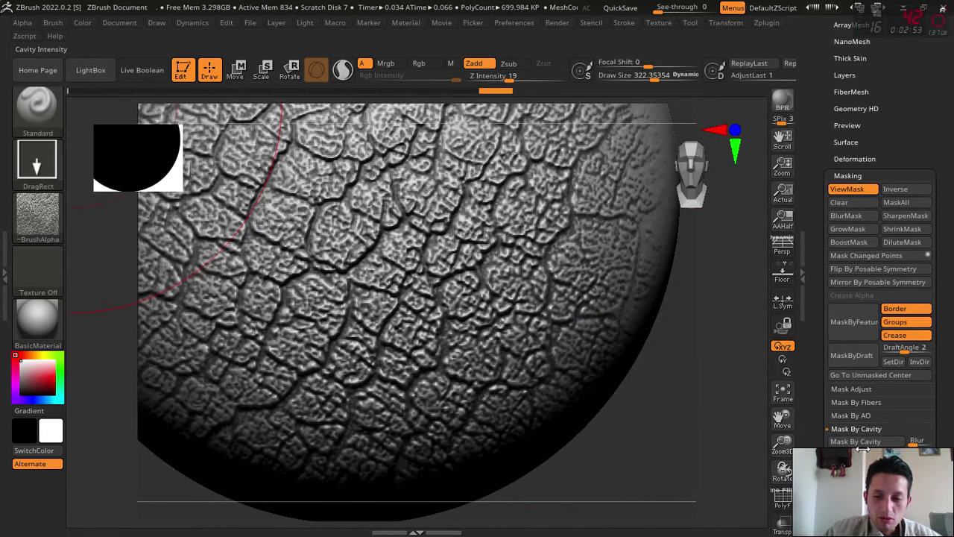
{"action": "left_click_drag", "start_coordinate": [783, 446], "coordinate": [651, 370]}
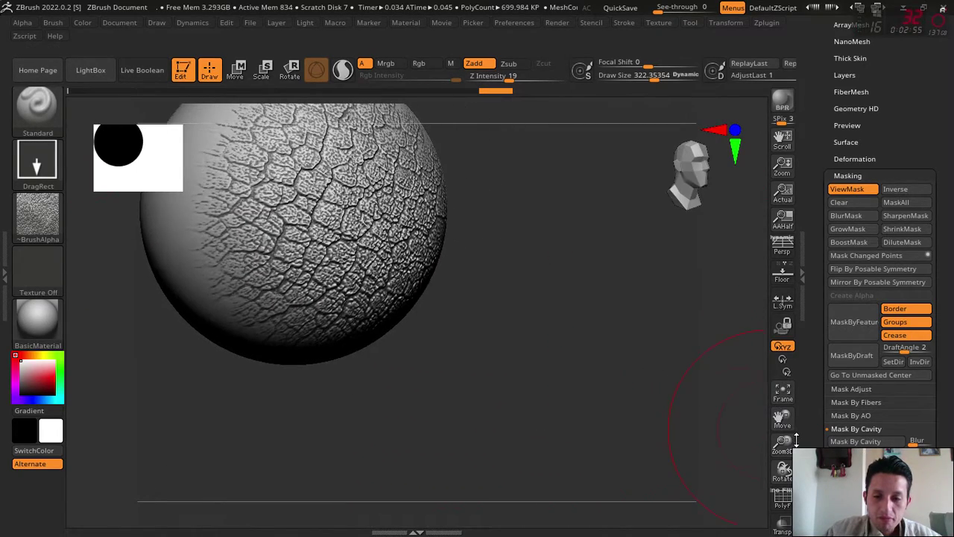
{"action": "mouse_move", "coordinate": [651, 370]}
{"action": "right_mouse_down"}
{"action": "mouse_move", "coordinate": [690, 402]}
{"action": "mouse_move", "coordinate": [639, 394]}
{"action": "mouse_move", "coordinate": [681, 366]}
{"action": "right_mouse_up"}
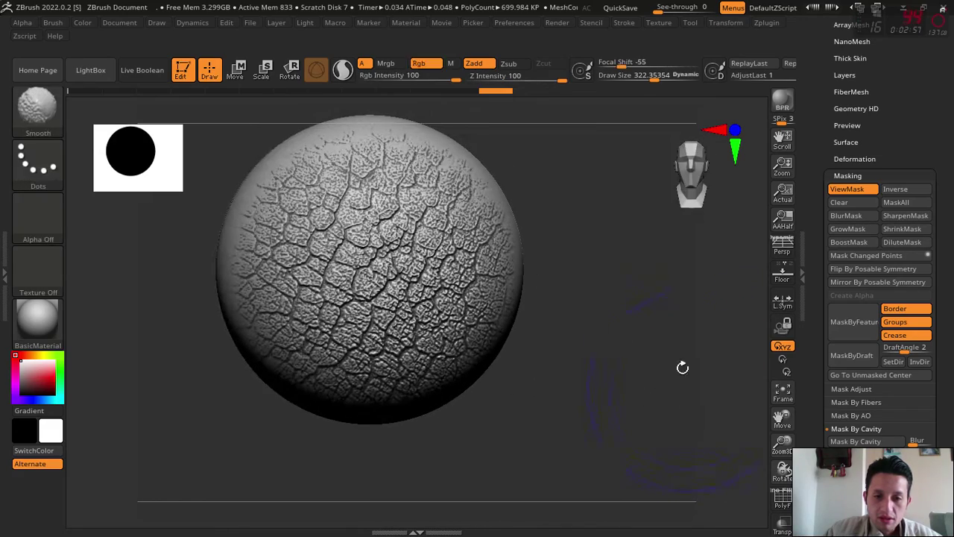
{"action": "left_click_drag", "start_coordinate": [782, 445], "coordinate": [716, 350]}
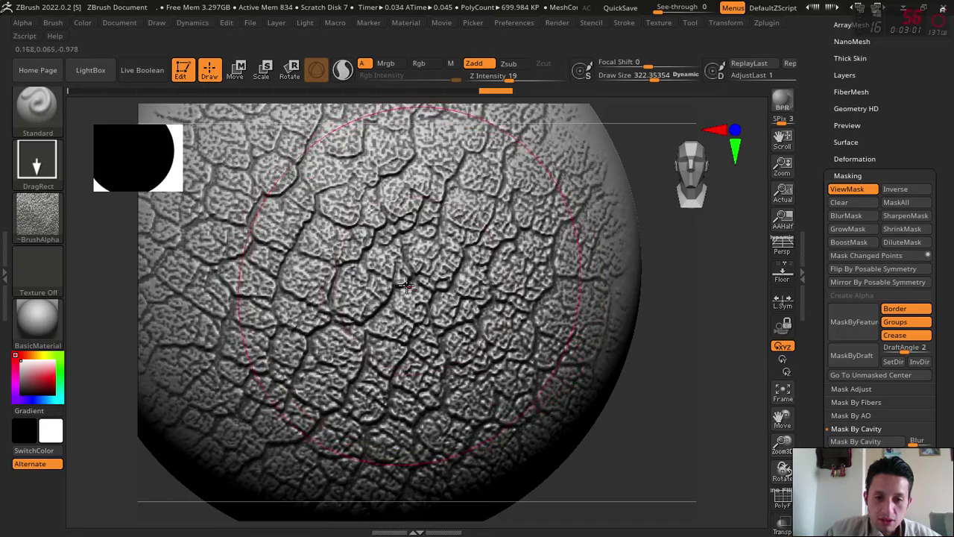
{"action": "left_click_drag", "start_coordinate": [648, 344], "coordinate": [682, 347]}
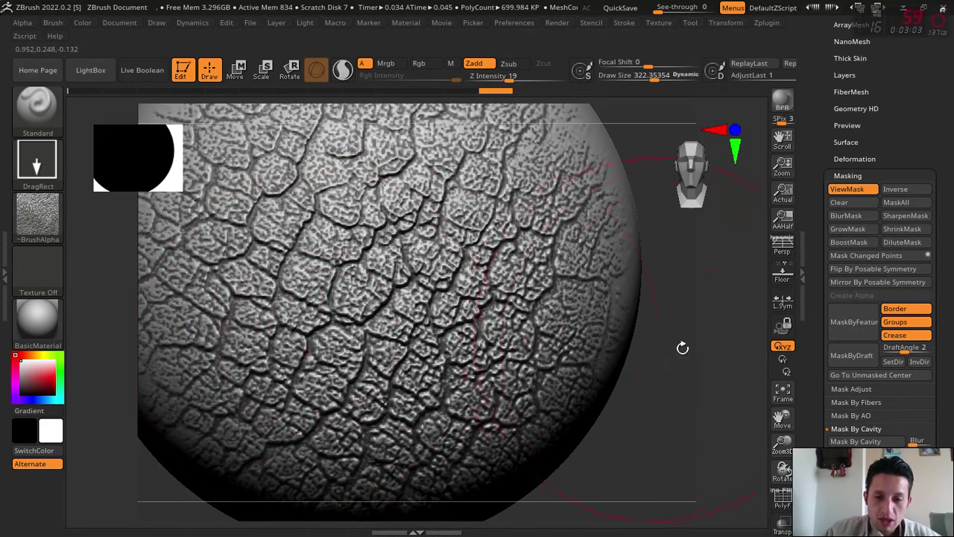
{"action": "left_click_drag", "start_coordinate": [781, 417], "coordinate": [650, 328]}
{"action": "left_click_drag", "start_coordinate": [777, 421], "coordinate": [688, 453]}
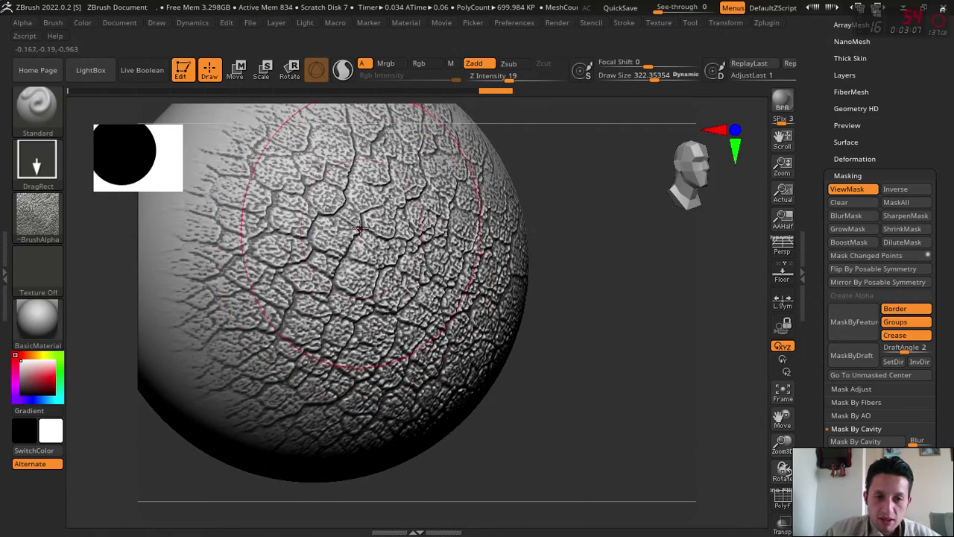
{"action": "mouse_move", "coordinate": [553, 351]}
{"action": "left_mouse_down"}
{"action": "mouse_move", "coordinate": [771, 443]}
{"action": "mouse_move", "coordinate": [738, 429]}
{"action": "left_mouse_up"}
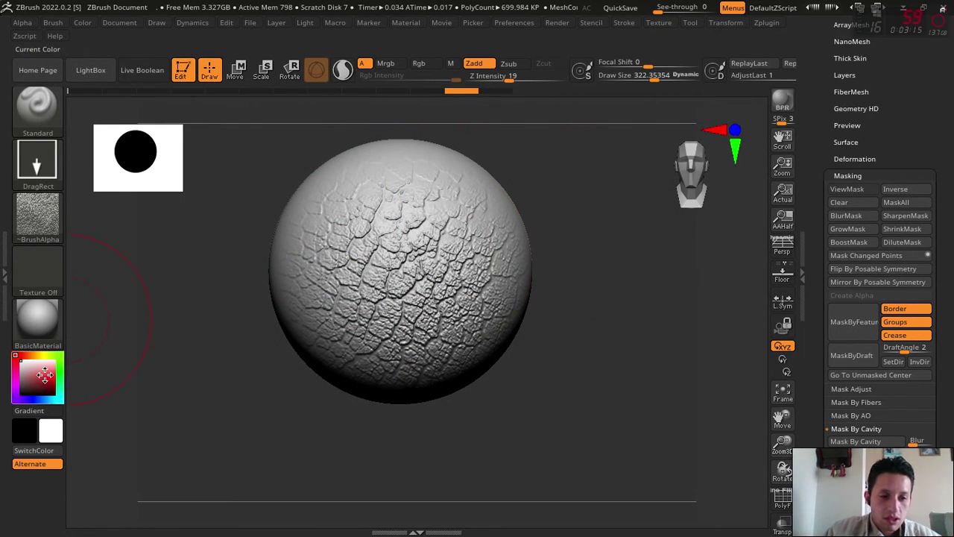
- Pick a dark red and FillObject the whole sphere, then rotate it to check the paint
{"action": "left_click", "coordinate": [45, 375]}
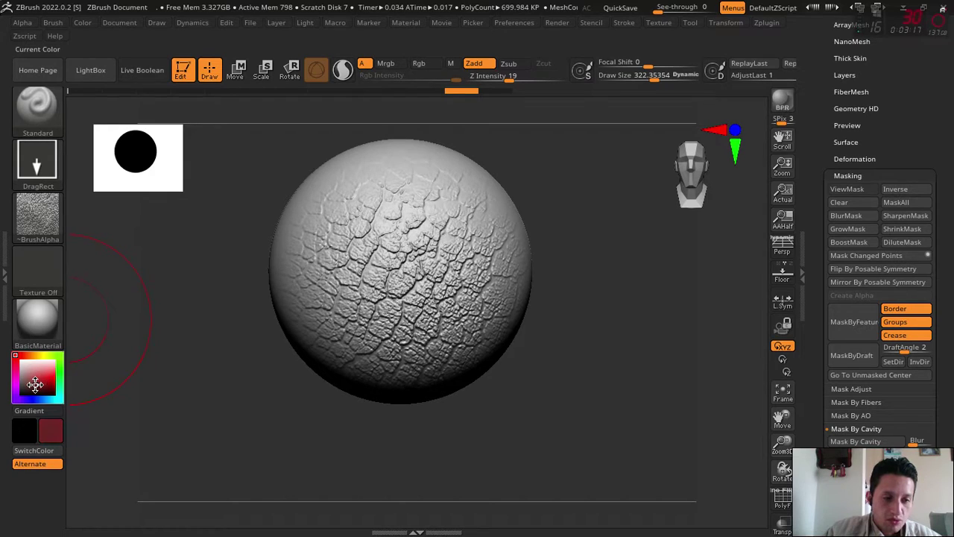
{"action": "left_click", "coordinate": [37, 385]}
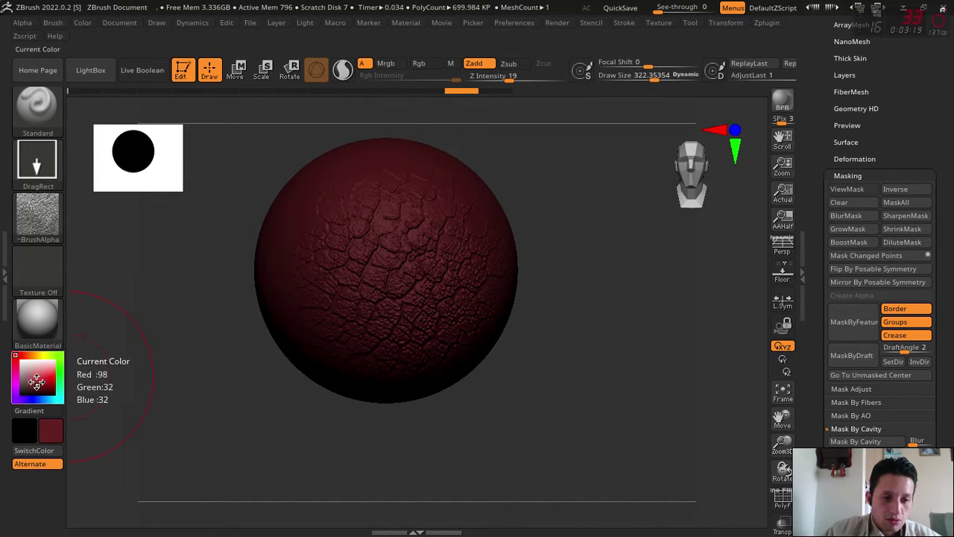
{"action": "left_click_drag", "start_coordinate": [36, 382], "coordinate": [38, 381]}
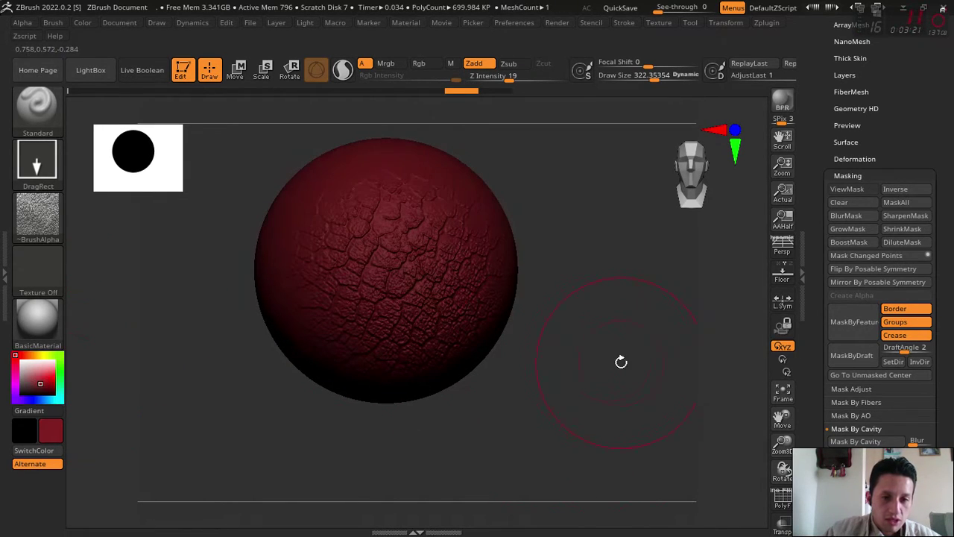
{"action": "mouse_move", "coordinate": [621, 361]}
{"action": "left_mouse_down"}
{"action": "mouse_move", "coordinate": [426, 315]}
{"action": "mouse_move", "coordinate": [592, 325]}
{"action": "mouse_move", "coordinate": [628, 371]}
{"action": "left_mouse_up"}
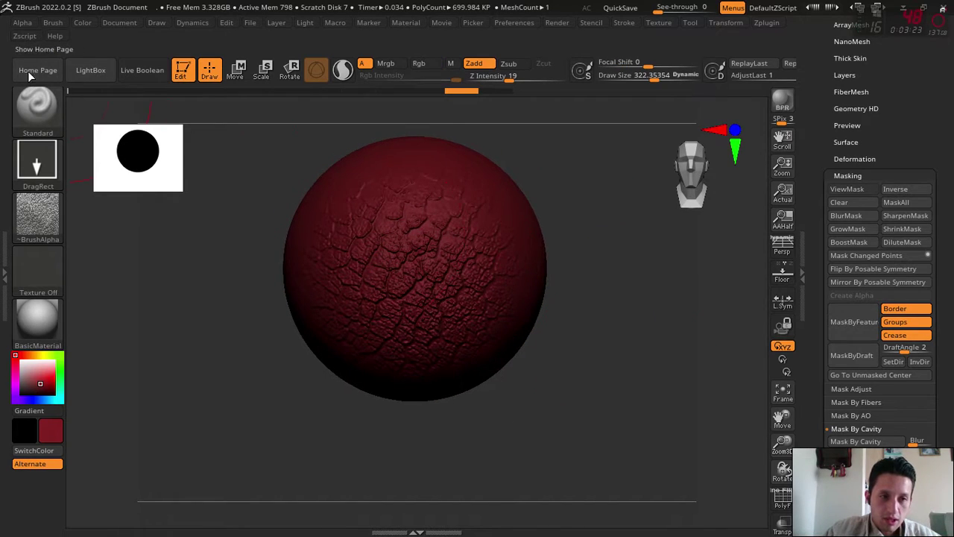
{"action": "left_click", "coordinate": [79, 23]}
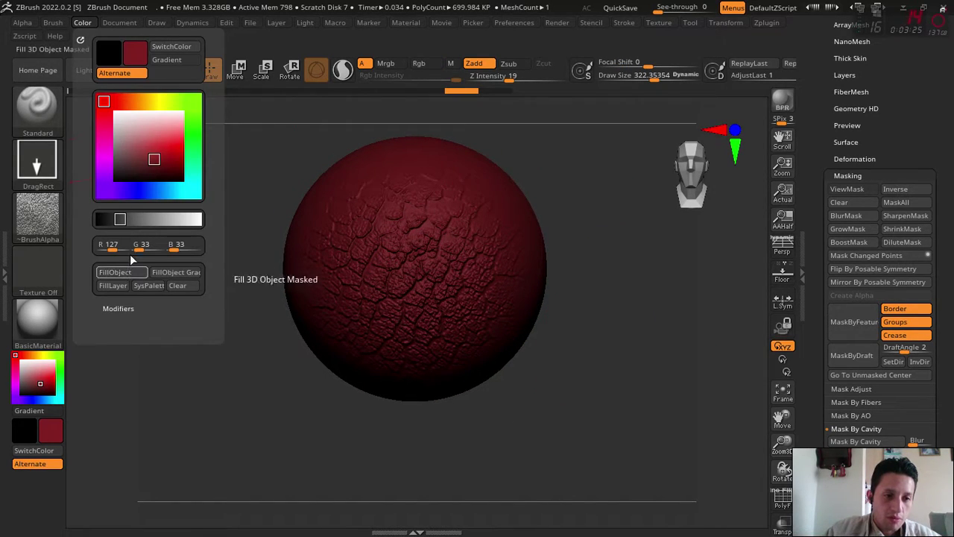
{"action": "mouse_move", "coordinate": [598, 387]}
{"action": "left_mouse_down"}
{"action": "mouse_move", "coordinate": [594, 364]}
{"action": "mouse_move", "coordinate": [633, 381]}
{"action": "mouse_move", "coordinate": [199, 391]}
{"action": "left_mouse_up"}
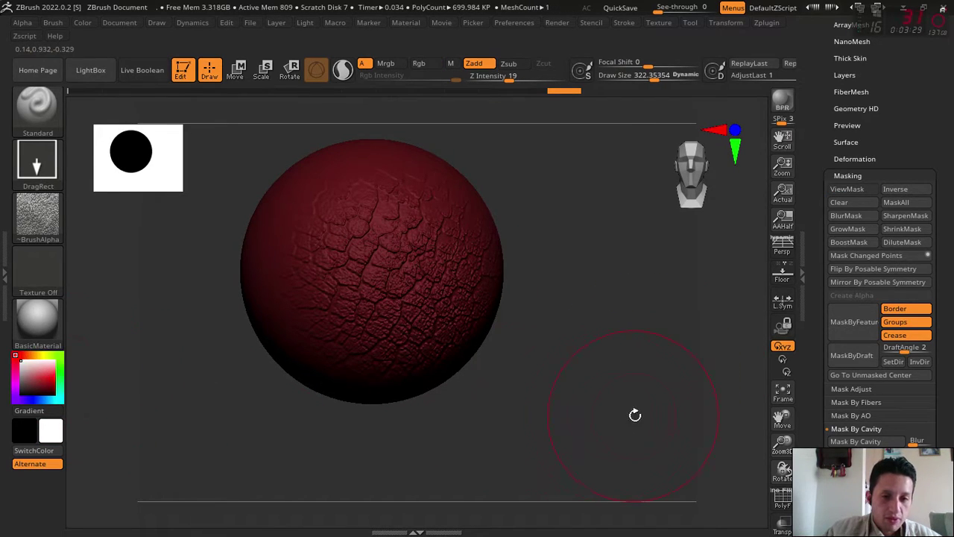
{"action": "left_click_drag", "start_coordinate": [634, 413], "coordinate": [619, 397]}
{"action": "left_click_drag", "start_coordinate": [784, 444], "coordinate": [787, 433]}
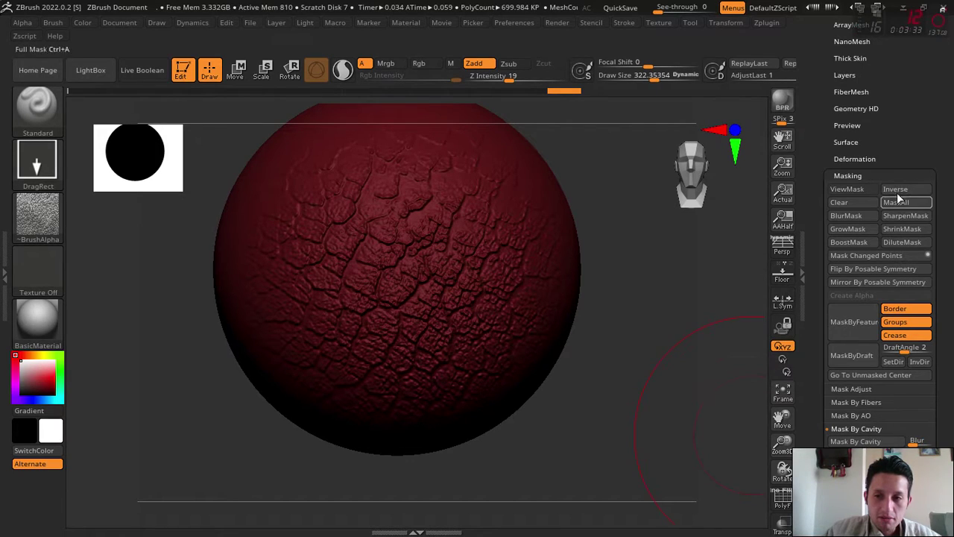
- Re-expand Tool > Masking and apply Mask By Cavity to the red sphere
{"action": "left_click", "coordinate": [870, 173]}
{"action": "left_click_drag", "start_coordinate": [886, 134], "coordinate": [890, 171]}
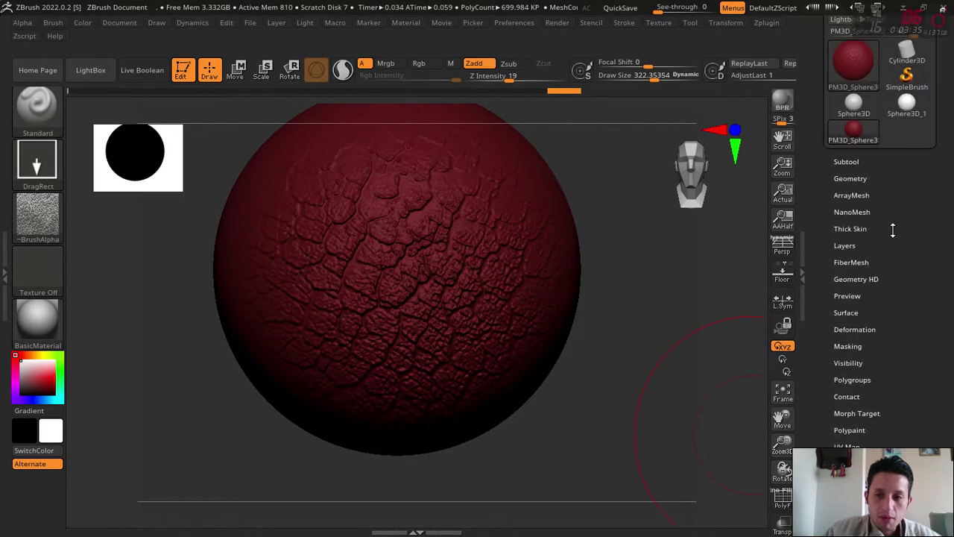
{"action": "left_click", "coordinate": [850, 231]}
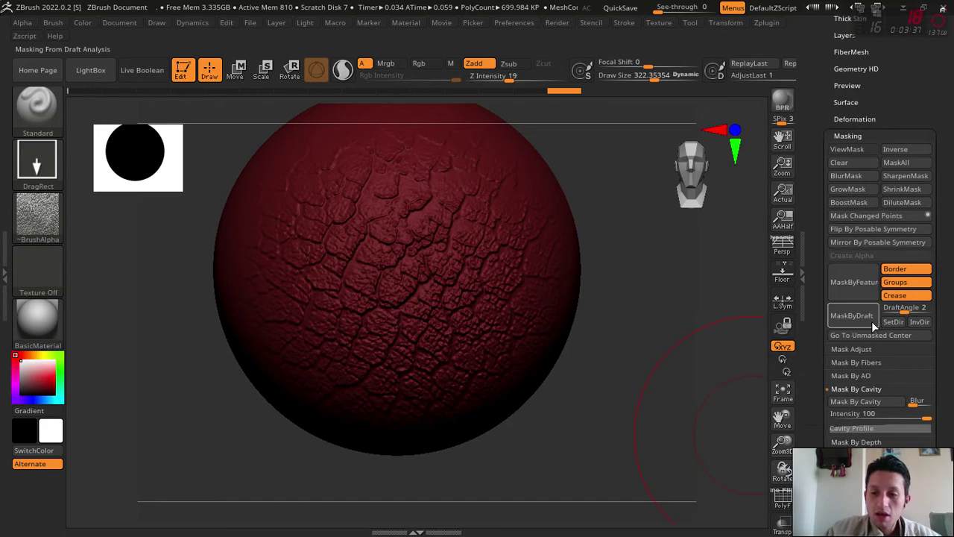
{"action": "left_click", "coordinate": [855, 401]}
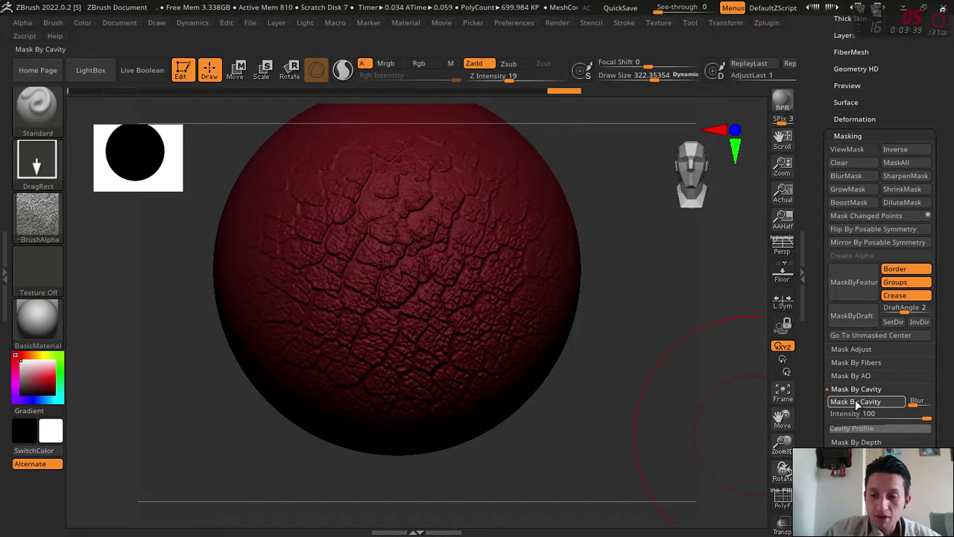
- Zoom and rotate around the sphere to inspect the cavity-masked cracks
{"action": "left_click_drag", "start_coordinate": [786, 439], "coordinate": [575, 343]}
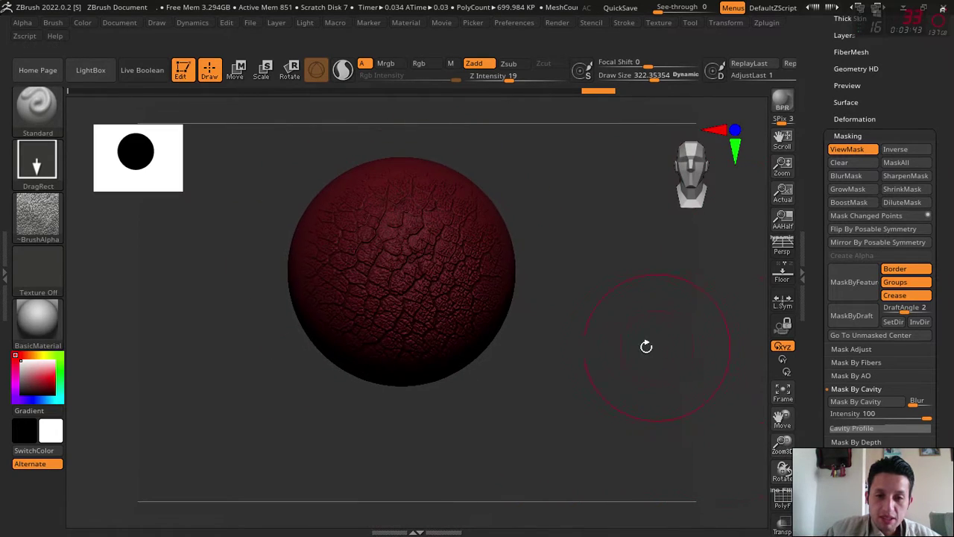
{"action": "left_click", "coordinate": [613, 325], "text": "ctrl"}
{"action": "mouse_move", "coordinate": [782, 444]}
{"action": "left_mouse_down"}
{"action": "mouse_move", "coordinate": [672, 371]}
{"action": "mouse_move", "coordinate": [619, 368]}
{"action": "left_mouse_up"}
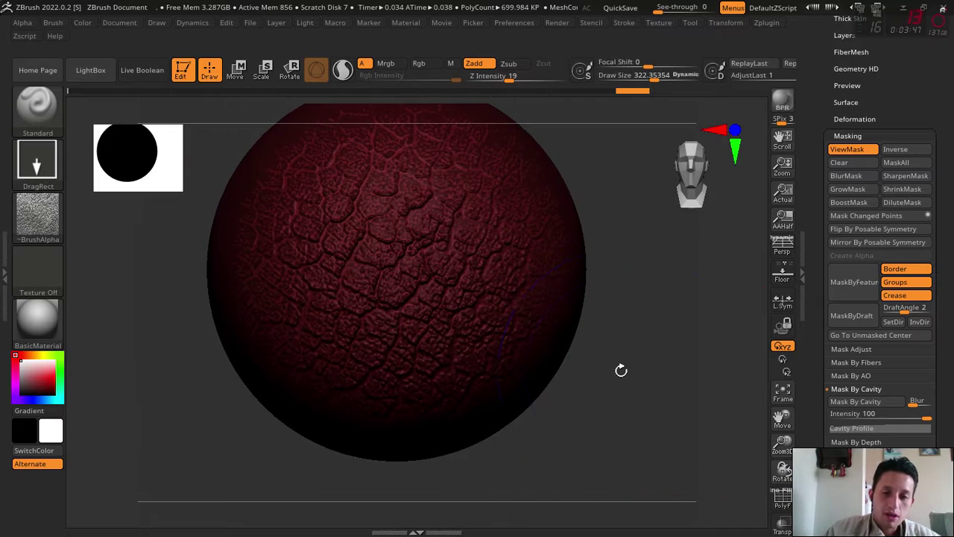
{"action": "left_click_drag", "start_coordinate": [775, 424], "coordinate": [776, 447]}
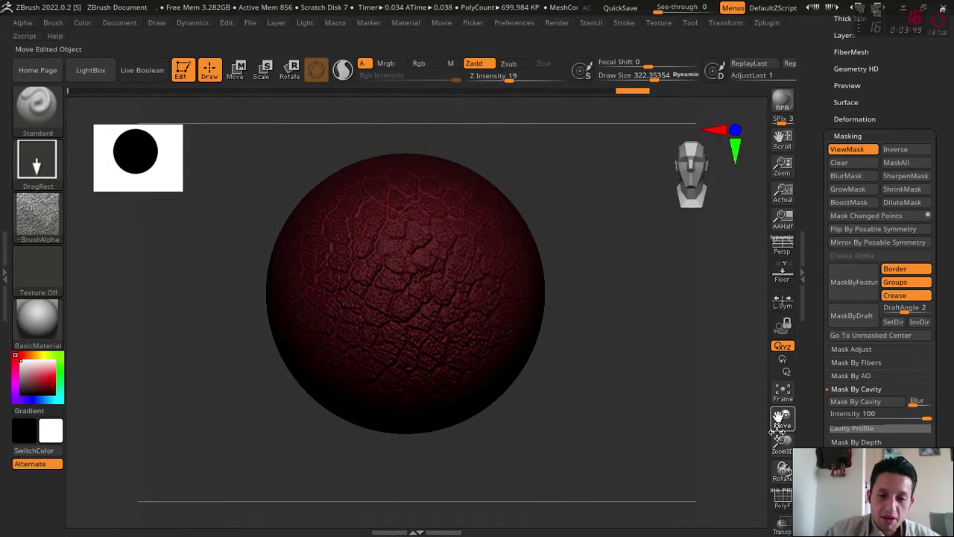
{"action": "left_click_drag", "start_coordinate": [641, 396], "coordinate": [549, 320]}
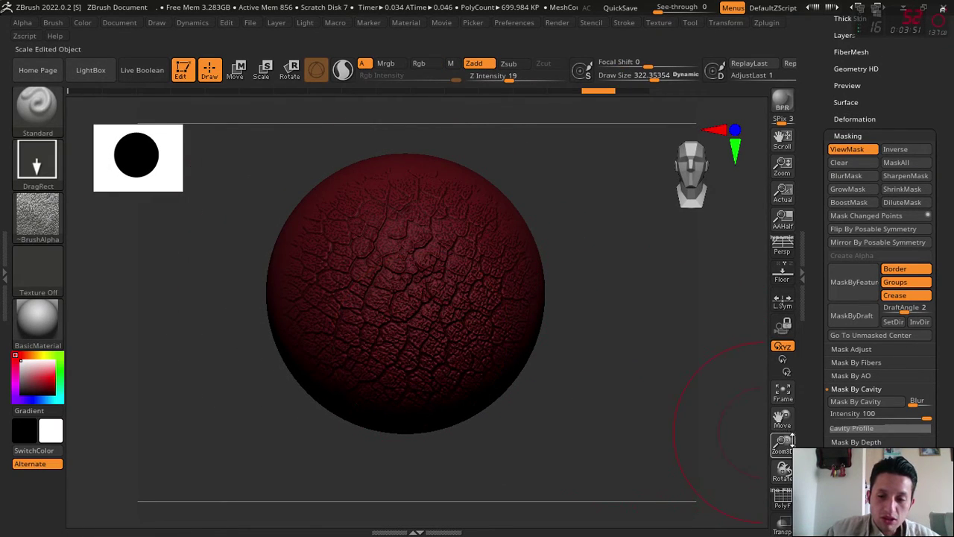
{"action": "left_click_drag", "start_coordinate": [792, 439], "coordinate": [732, 389]}
{"action": "mouse_move", "coordinate": [782, 445]}
{"action": "left_mouse_down"}
{"action": "mouse_move", "coordinate": [779, 415]}
{"action": "mouse_move", "coordinate": [426, 194]}
{"action": "left_mouse_up"}
{"action": "mouse_move", "coordinate": [522, 313]}
{"action": "left_mouse_down"}
{"action": "mouse_move", "coordinate": [624, 368]}
{"action": "mouse_move", "coordinate": [726, 397]}
{"action": "left_mouse_up"}
{"action": "left_click_drag", "start_coordinate": [782, 440], "coordinate": [603, 266]}
- Invert the cavity mask and restore it to the crevices, then zoom and rotate the sphere
{"action": "key", "text": "ctrl"}
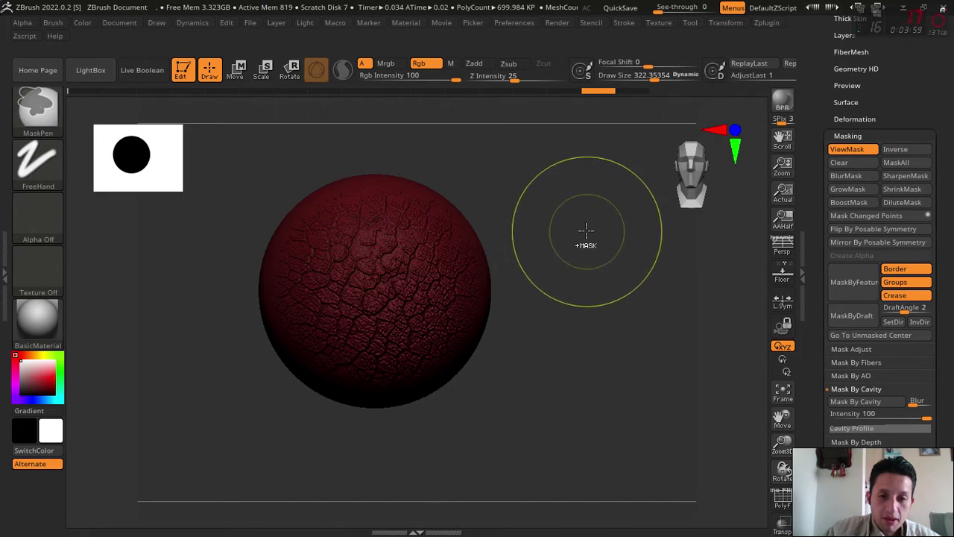
{"action": "left_click", "coordinate": [587, 230], "text": "ctrl"}
{"action": "left_click", "coordinate": [567, 238], "text": "ctrl"}
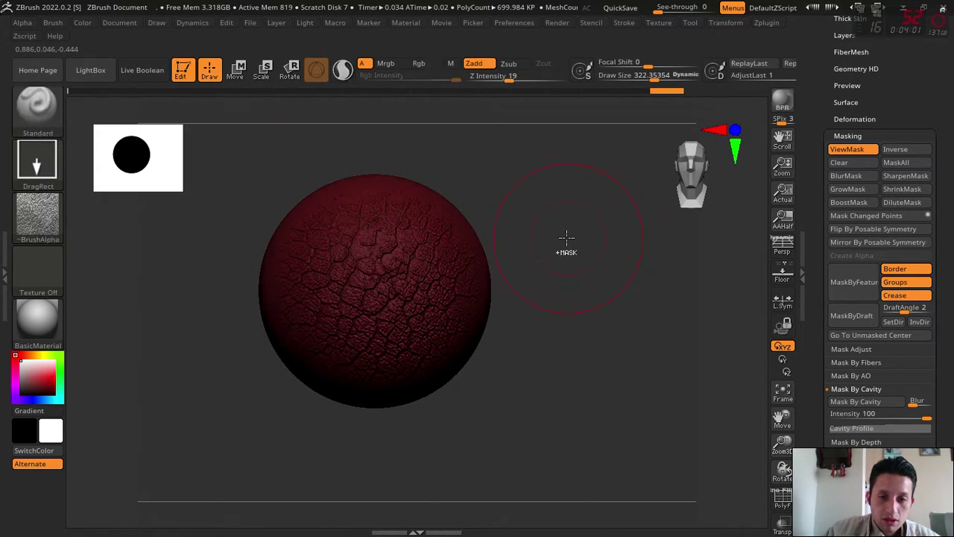
{"action": "left_click", "coordinate": [568, 237], "text": "ctrl"}
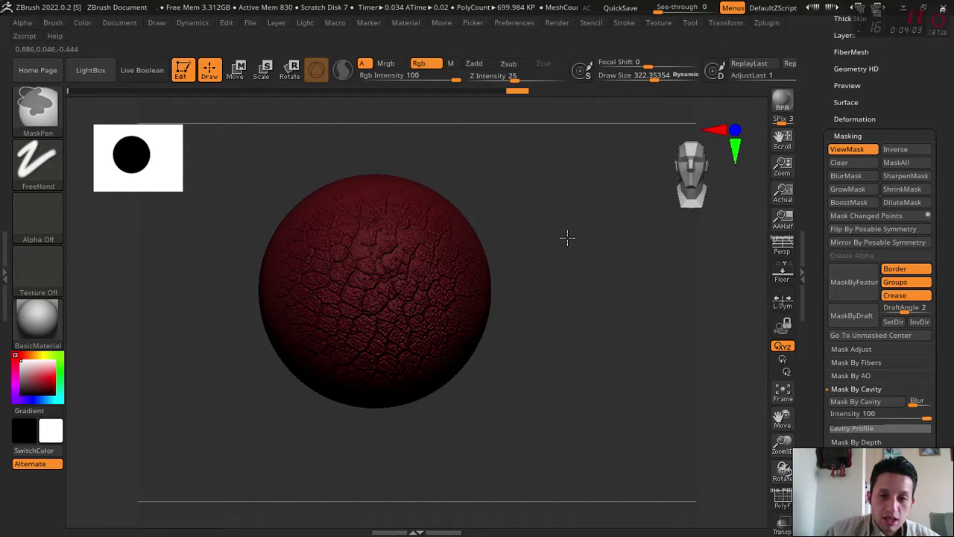
{"action": "left_click", "coordinate": [568, 236], "text": "ctrl"}
{"action": "left_click_drag", "start_coordinate": [782, 445], "coordinate": [513, 279]}
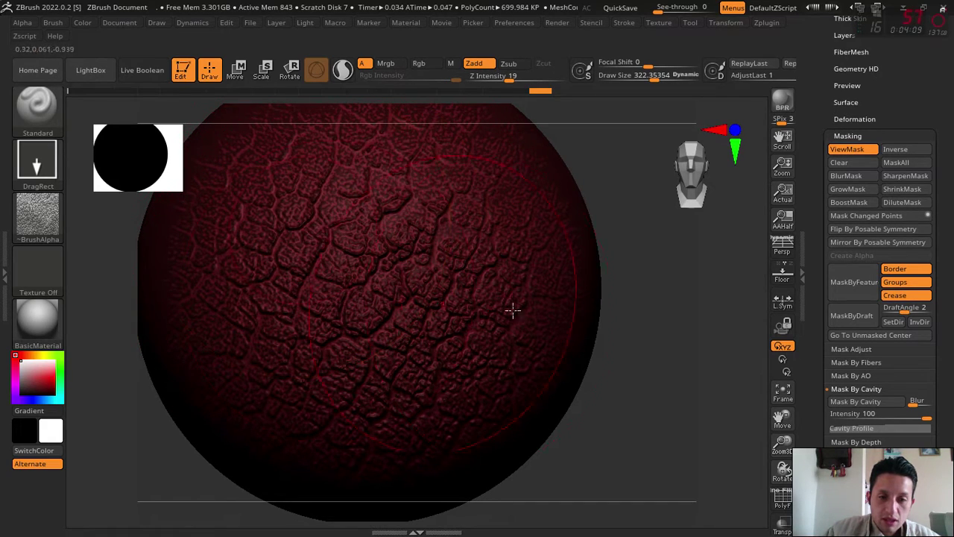
{"action": "left_click_drag", "start_coordinate": [786, 442], "coordinate": [785, 470]}
{"action": "left_click_drag", "start_coordinate": [693, 406], "coordinate": [682, 384]}
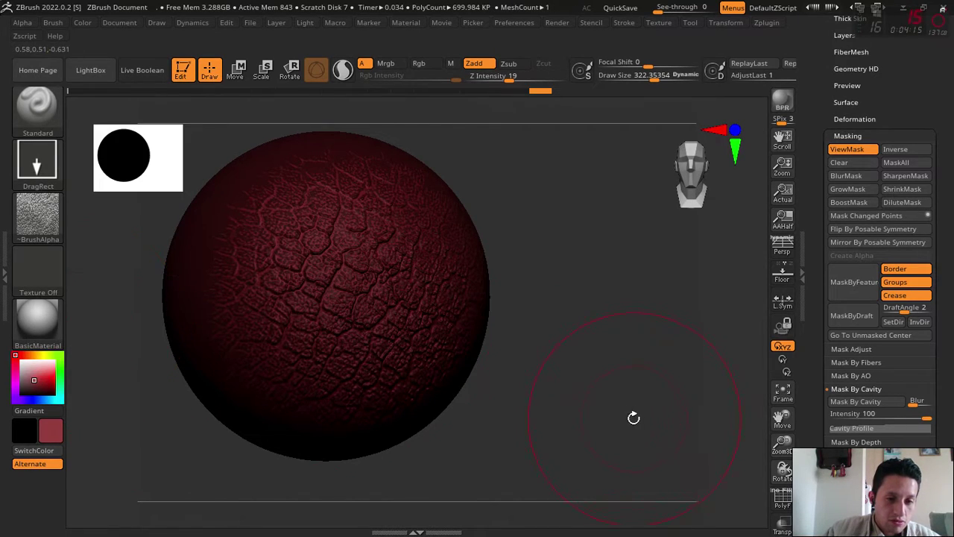
{"action": "left_click_drag", "start_coordinate": [634, 418], "coordinate": [623, 413]}
{"action": "left_click", "coordinate": [82, 22]}
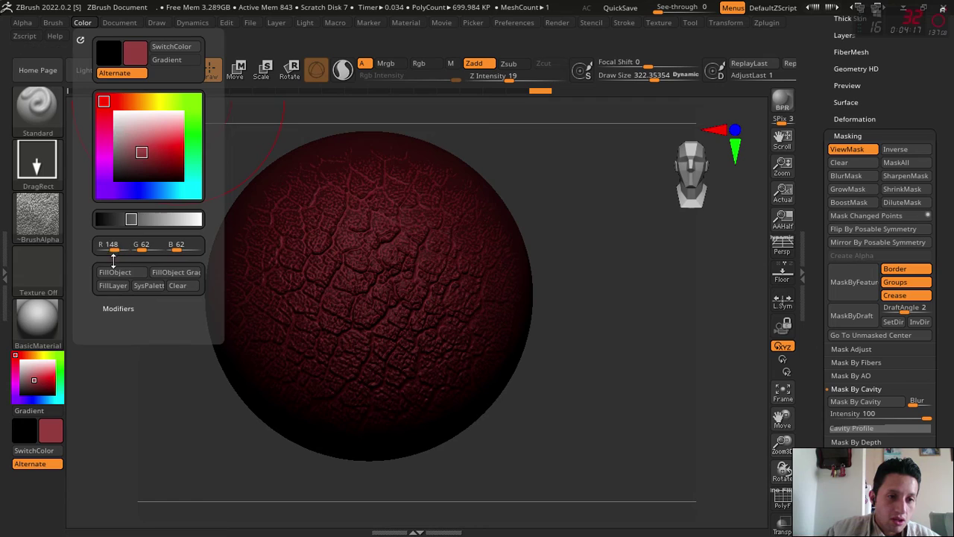
{"action": "key", "text": "ctrl"}
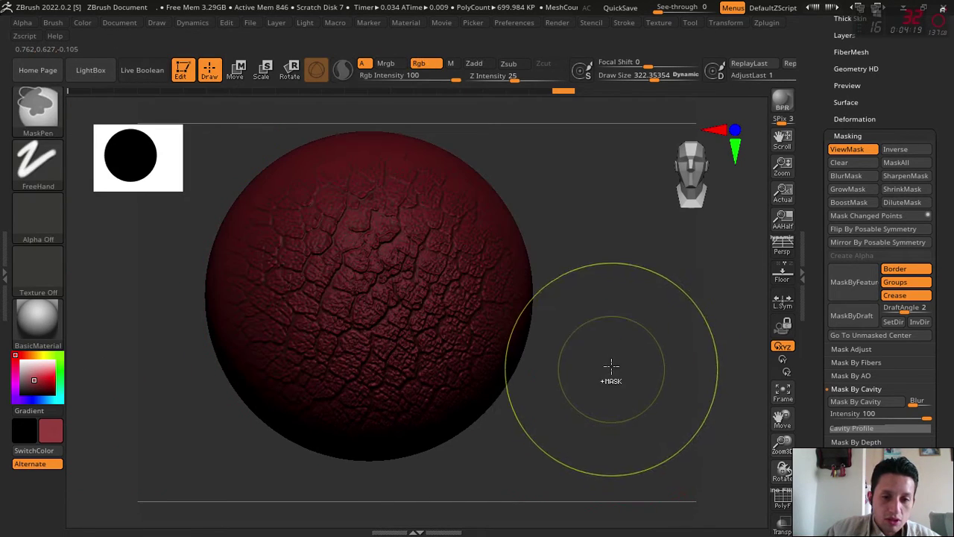
{"action": "left_click_drag", "start_coordinate": [618, 302], "coordinate": [634, 342], "text": "ctrl"}
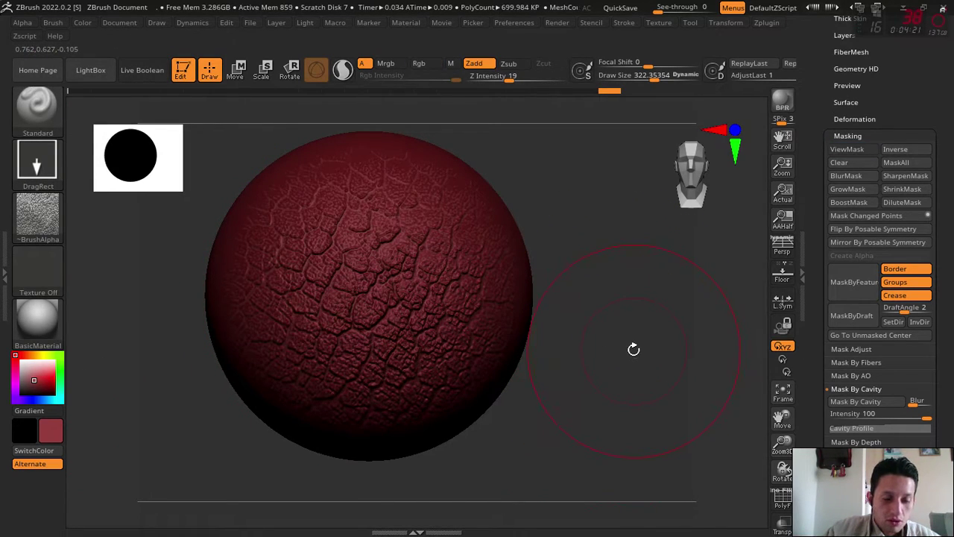
{"action": "left_click_drag", "start_coordinate": [623, 390], "coordinate": [632, 325]}
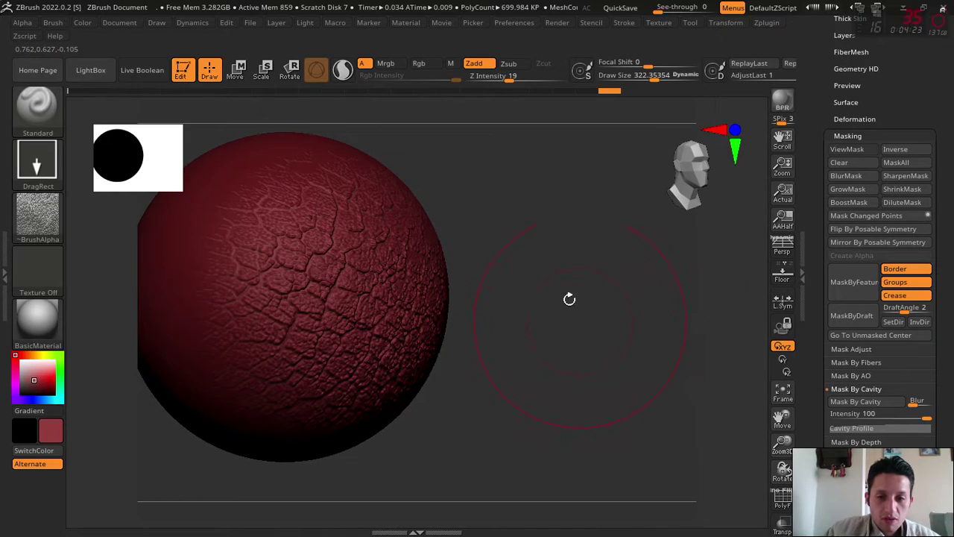
{"action": "left_click_drag", "start_coordinate": [569, 299], "coordinate": [579, 336]}
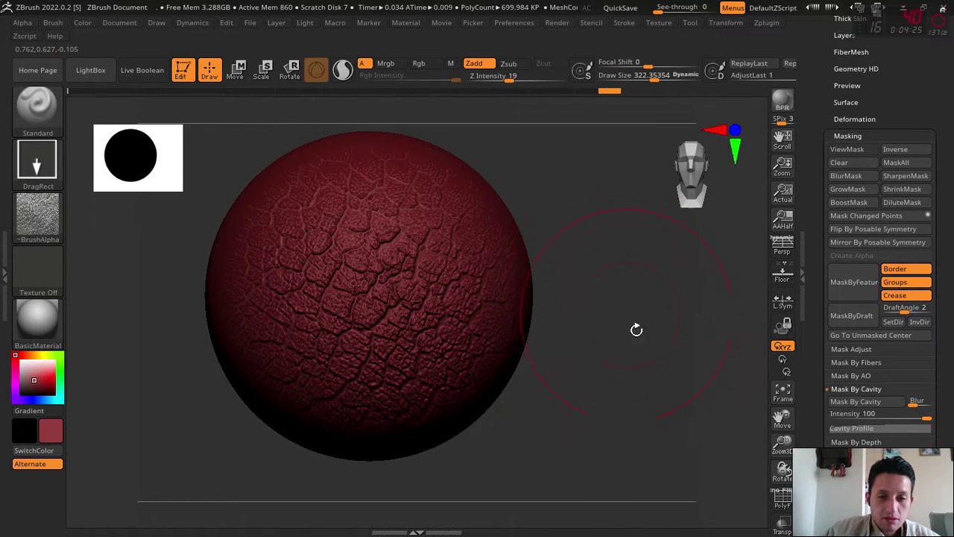
{"action": "left_click_drag", "start_coordinate": [782, 445], "coordinate": [782, 462]}
{"action": "mouse_move", "coordinate": [609, 348]}
{"action": "left_mouse_down"}
{"action": "mouse_move", "coordinate": [608, 309]}
{"action": "mouse_move", "coordinate": [597, 347]}
{"action": "left_mouse_up"}
{"action": "key", "text": "ctrl"}
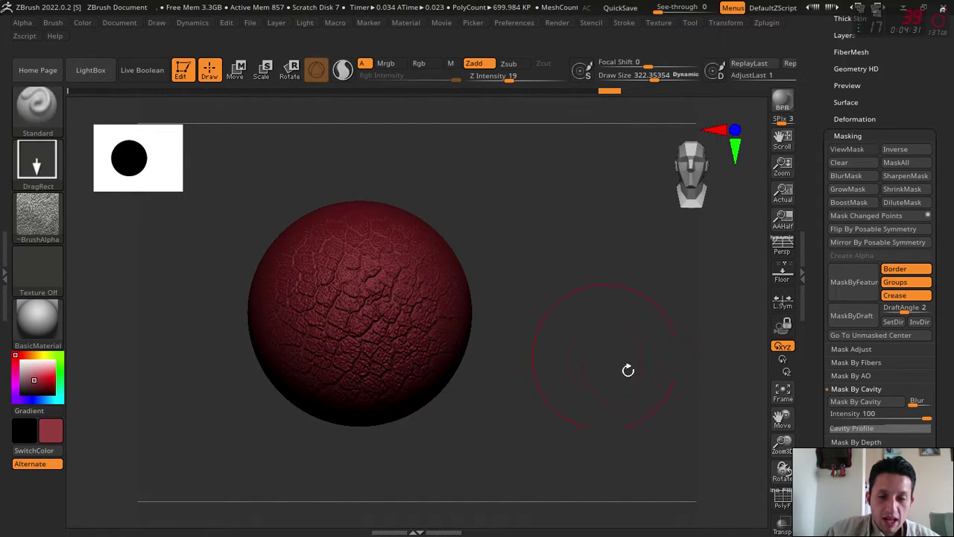
{"action": "left_click_drag", "start_coordinate": [782, 436], "coordinate": [386, 234]}
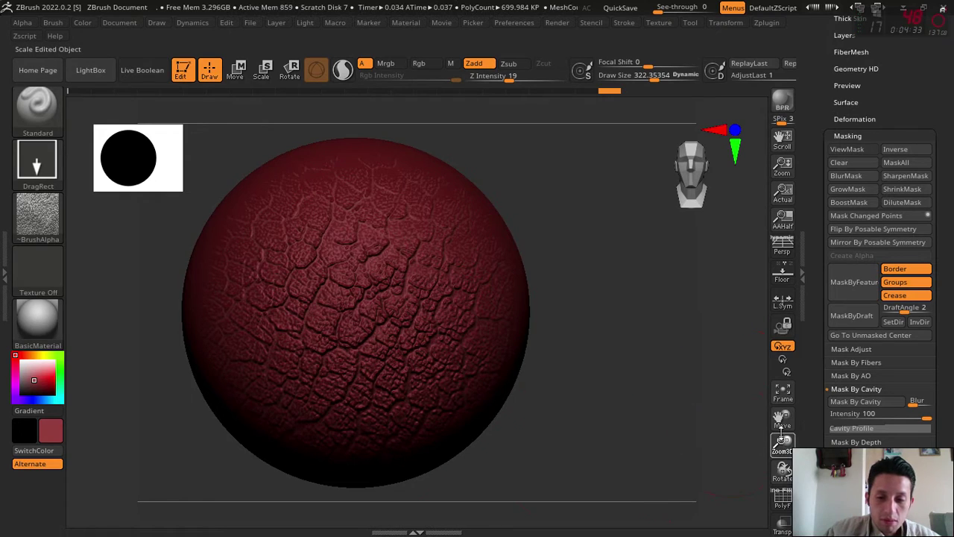
{"action": "left_click_drag", "start_coordinate": [784, 446], "coordinate": [781, 485]}
{"action": "left_click_drag", "start_coordinate": [782, 445], "coordinate": [321, 263]}
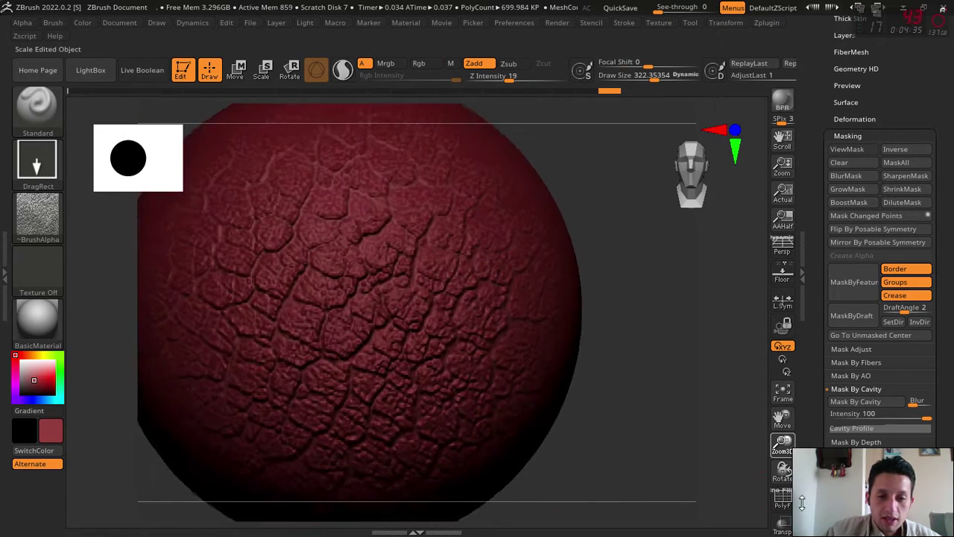
{"action": "left_click_drag", "start_coordinate": [746, 425], "coordinate": [378, 207]}
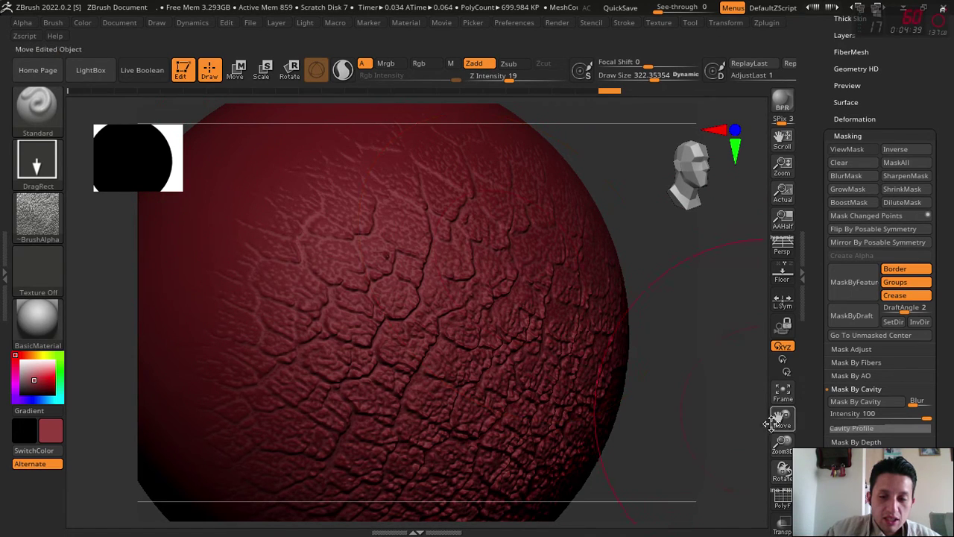
{"action": "mouse_move", "coordinate": [771, 423]}
{"action": "left_mouse_down"}
{"action": "mouse_move", "coordinate": [755, 386]}
{"action": "mouse_move", "coordinate": [668, 364]}
{"action": "left_mouse_up"}
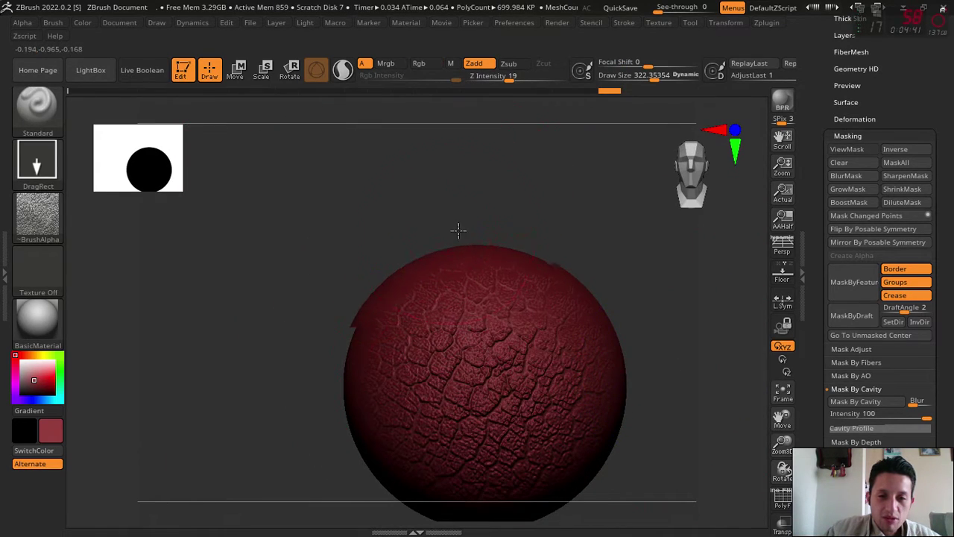
{"action": "mouse_move", "coordinate": [458, 229]}
{"action": "left_mouse_down"}
{"action": "mouse_move", "coordinate": [700, 410]}
{"action": "mouse_move", "coordinate": [660, 389]}
{"action": "mouse_move", "coordinate": [682, 396]}
{"action": "left_mouse_up"}
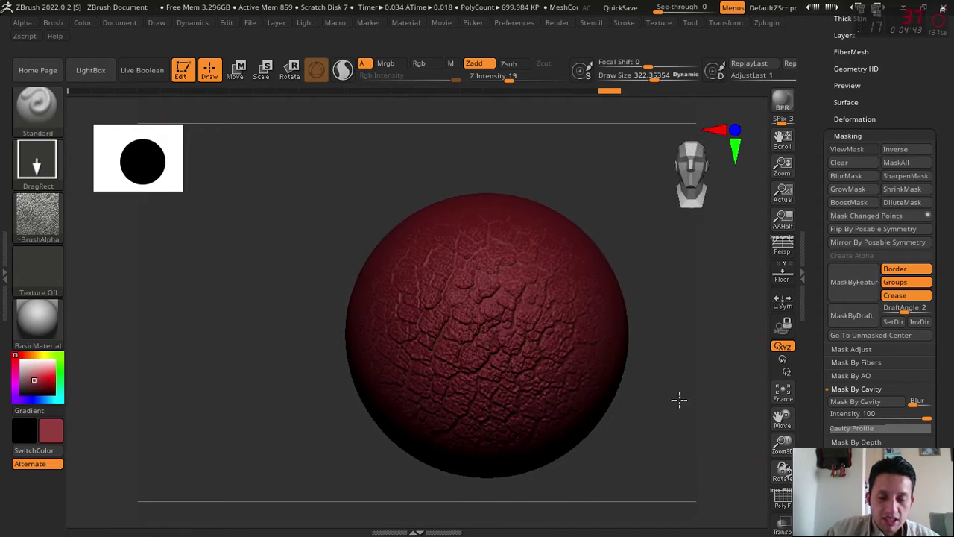
{"action": "left_click_drag", "start_coordinate": [475, 165], "coordinate": [473, 238]}
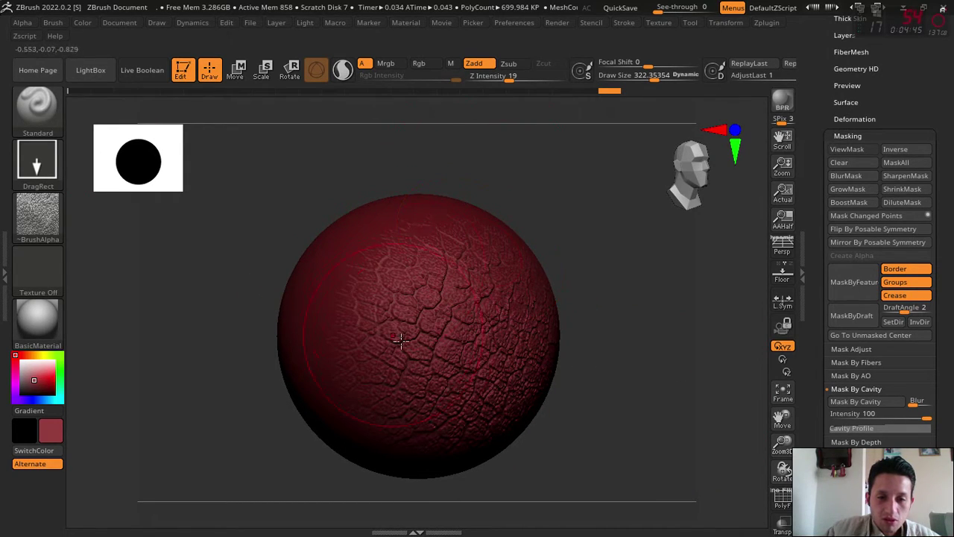
{"action": "left_click_drag", "start_coordinate": [685, 385], "coordinate": [509, 350]}
{"action": "left_click_drag", "start_coordinate": [623, 409], "coordinate": [693, 433]}
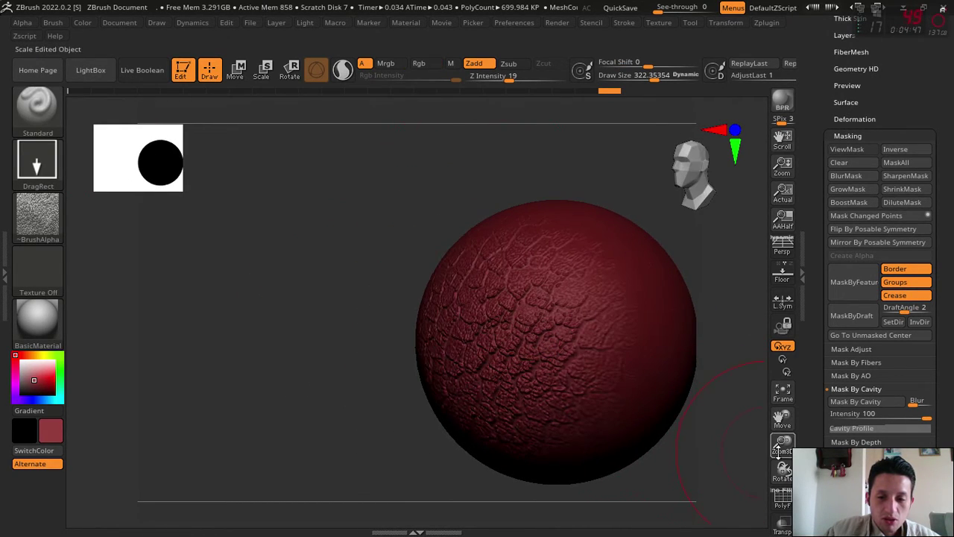
{"action": "mouse_move", "coordinate": [780, 445]}
{"action": "left_mouse_down"}
{"action": "mouse_move", "coordinate": [763, 415]}
{"action": "mouse_move", "coordinate": [693, 409]}
{"action": "left_mouse_up"}
{"action": "mouse_move", "coordinate": [782, 419]}
{"action": "left_mouse_down"}
{"action": "mouse_move", "coordinate": [776, 426]}
{"action": "mouse_move", "coordinate": [553, 386]}
{"action": "left_mouse_up"}
{"action": "left_click_drag", "start_coordinate": [480, 342], "coordinate": [568, 368]}
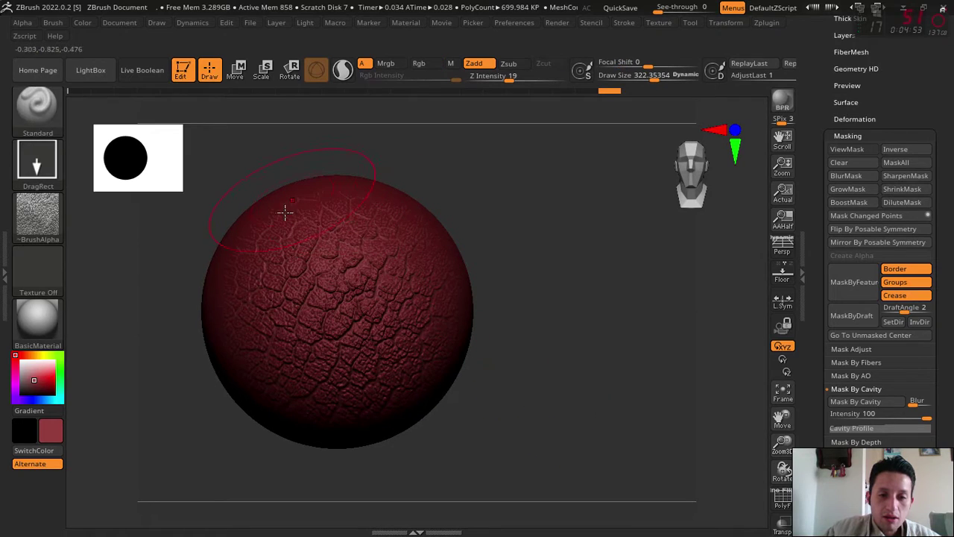
{"action": "mouse_move", "coordinate": [663, 378]}
{"action": "left_mouse_down"}
{"action": "mouse_move", "coordinate": [688, 385]}
{"action": "mouse_move", "coordinate": [652, 394]}
{"action": "mouse_move", "coordinate": [656, 403]}
{"action": "mouse_move", "coordinate": [736, 408]}
{"action": "mouse_move", "coordinate": [606, 411]}
{"action": "mouse_move", "coordinate": [685, 415]}
{"action": "left_mouse_up"}
{"action": "left_click_drag", "start_coordinate": [770, 415], "coordinate": [649, 416]}
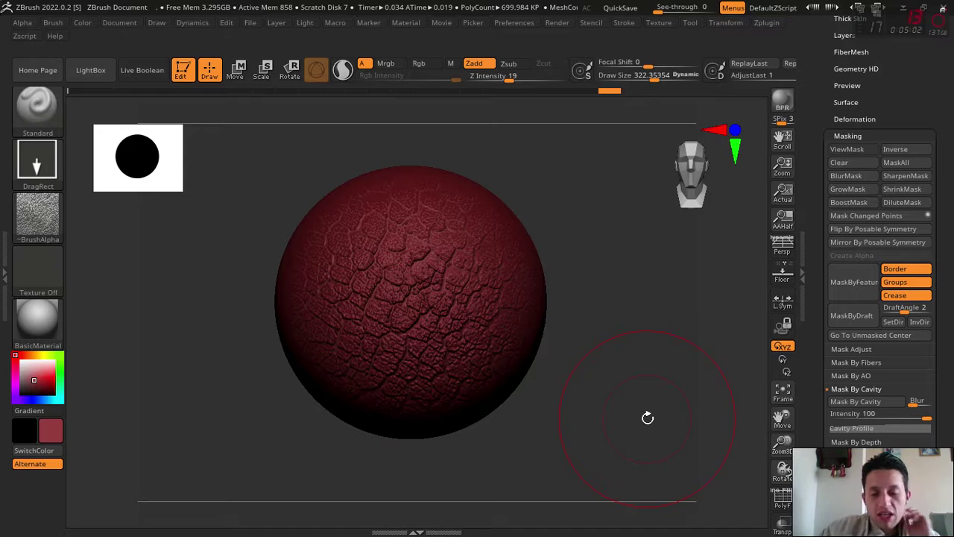
{"action": "left_click_drag", "start_coordinate": [647, 417], "coordinate": [633, 420]}
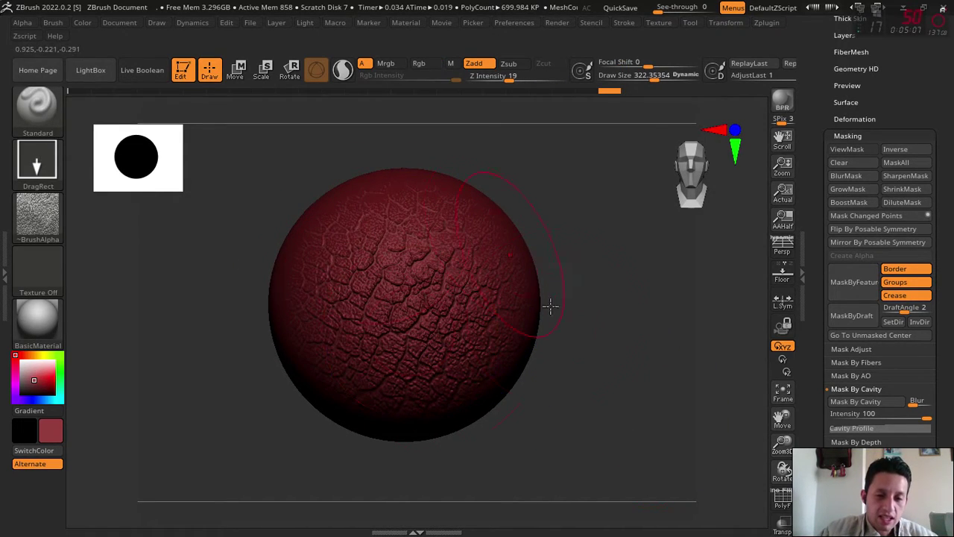
{"action": "left_click_drag", "start_coordinate": [570, 440], "coordinate": [441, 355]}
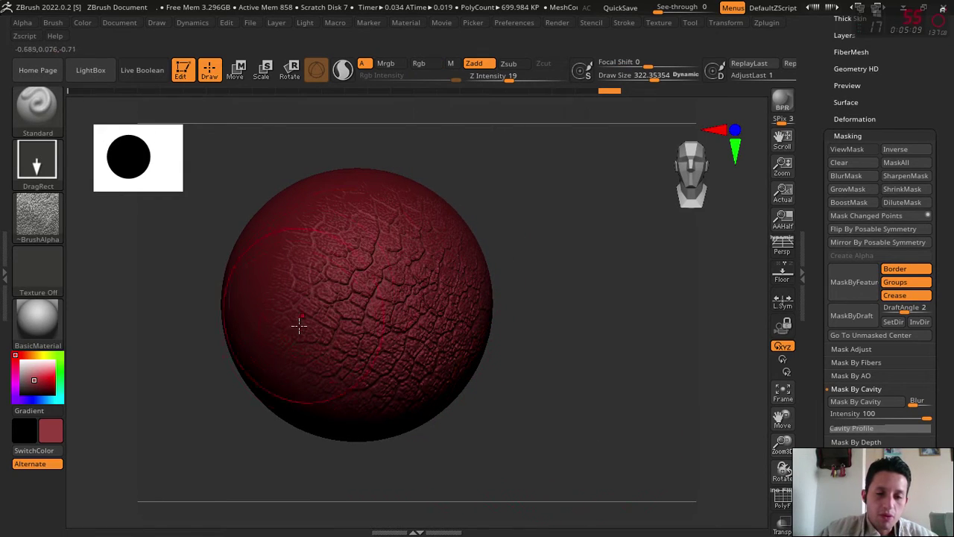
{"action": "left_click_drag", "start_coordinate": [607, 417], "coordinate": [742, 352]}
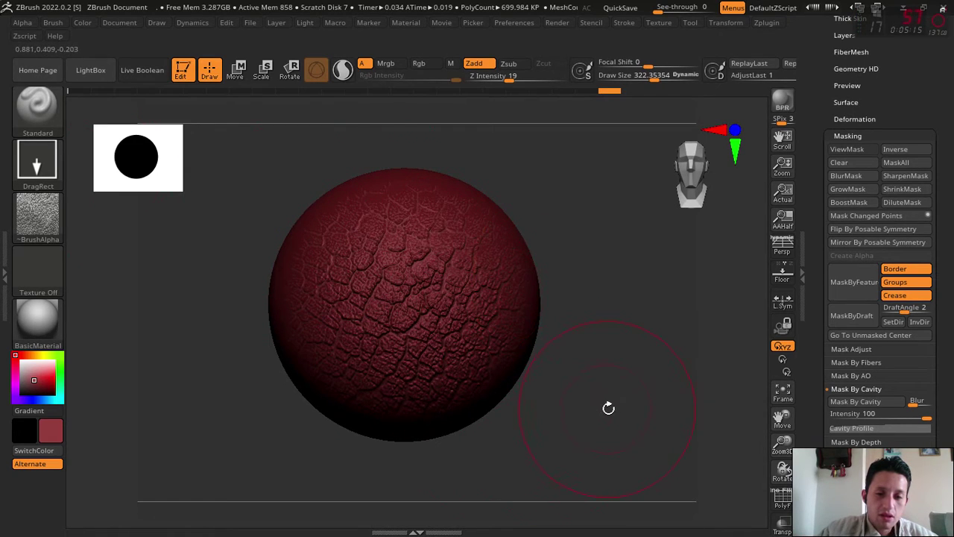
{"action": "left_click_drag", "start_coordinate": [608, 408], "coordinate": [566, 406]}
{"action": "left_click_drag", "start_coordinate": [649, 407], "coordinate": [718, 409]}
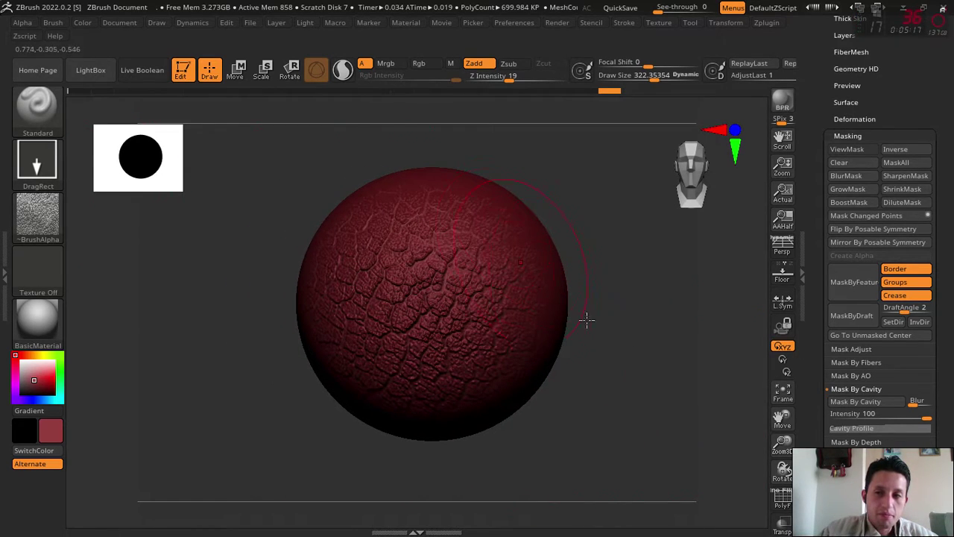
{"action": "left_click_drag", "start_coordinate": [781, 443], "coordinate": [502, 303]}
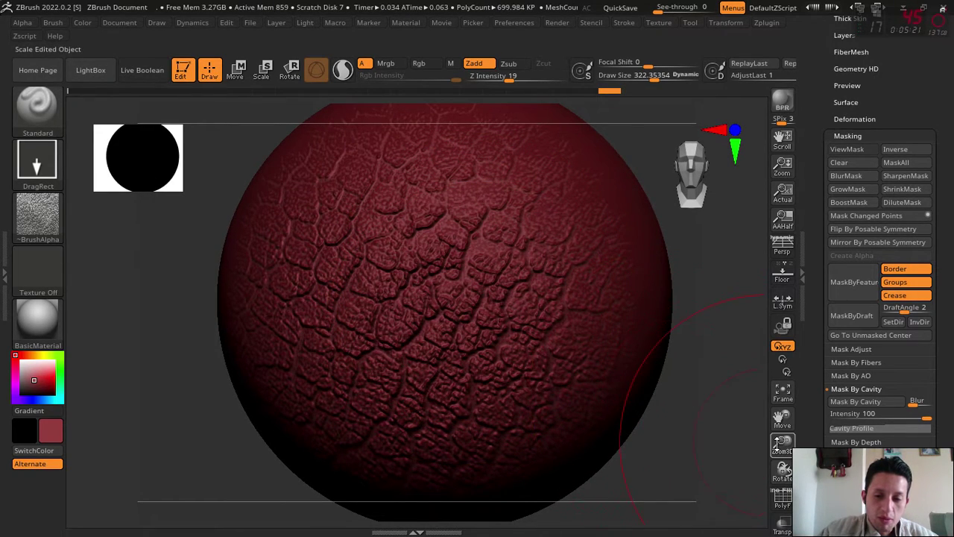
{"action": "left_click_drag", "start_coordinate": [781, 444], "coordinate": [671, 398]}
{"action": "mouse_move", "coordinate": [775, 440]}
{"action": "left_mouse_down"}
{"action": "mouse_move", "coordinate": [660, 385]}
{"action": "mouse_move", "coordinate": [157, 321]}
{"action": "left_mouse_up"}
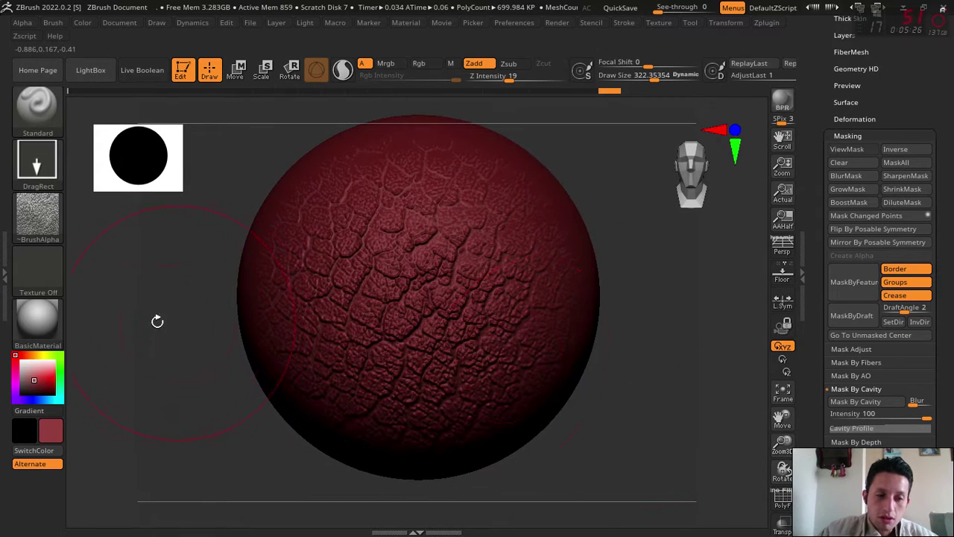
{"action": "mouse_move", "coordinate": [781, 443]}
{"action": "left_mouse_down"}
{"action": "mouse_move", "coordinate": [671, 415]}
{"action": "mouse_move", "coordinate": [611, 430]}
{"action": "left_mouse_up"}
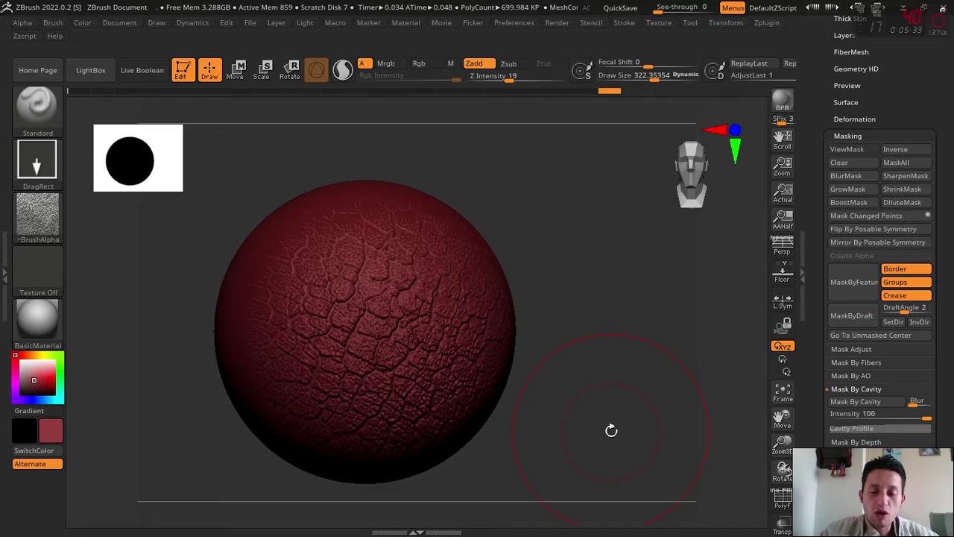
{"action": "left_click_drag", "start_coordinate": [611, 430], "coordinate": [591, 436]}
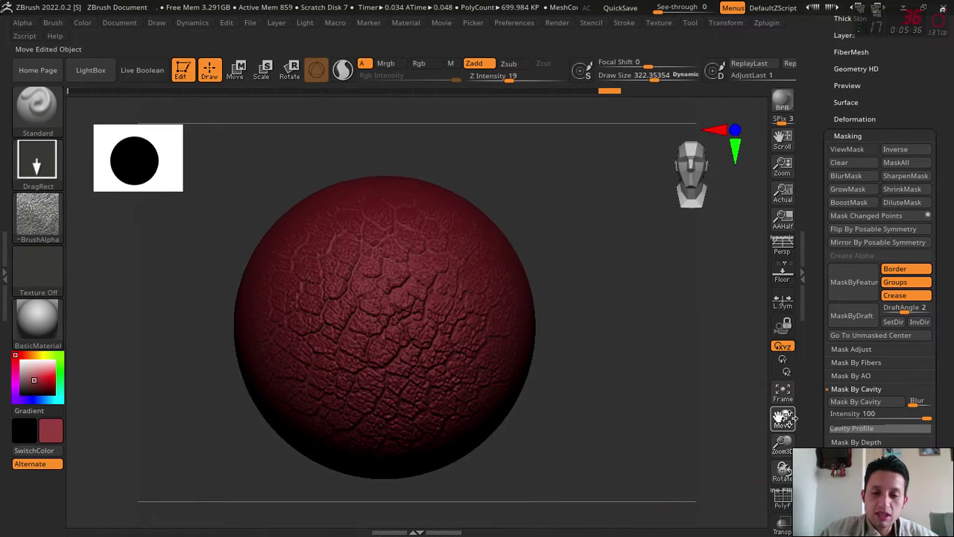
{"action": "left_click_drag", "start_coordinate": [782, 419], "coordinate": [666, 420]}
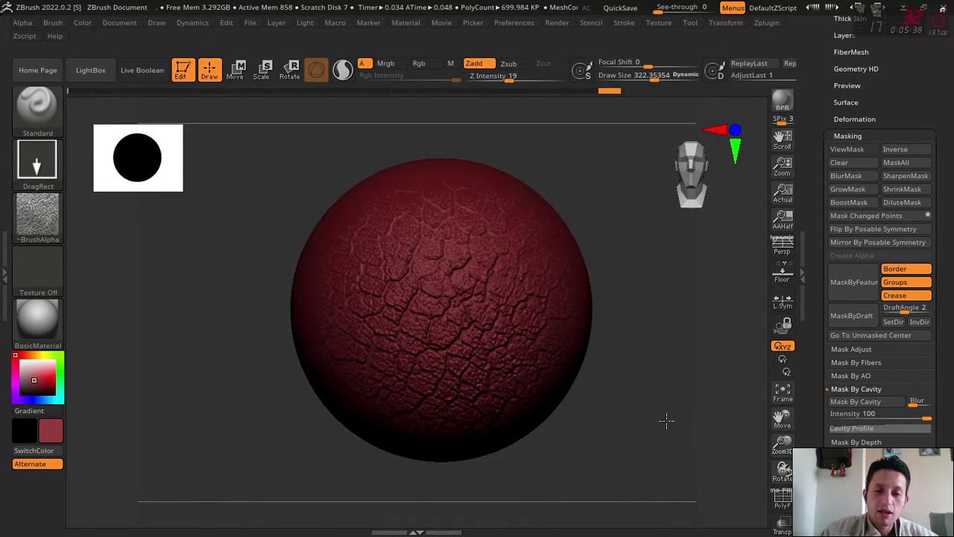
- Collapse the Mask By Cavity settings and move the sphere toward the centre-right of the view
{"action": "left_click", "coordinate": [861, 389]}
{"action": "mouse_move", "coordinate": [582, 402]}
{"action": "left_mouse_down"}
{"action": "mouse_move", "coordinate": [672, 403]}
{"action": "mouse_move", "coordinate": [664, 403]}
{"action": "left_mouse_up"}
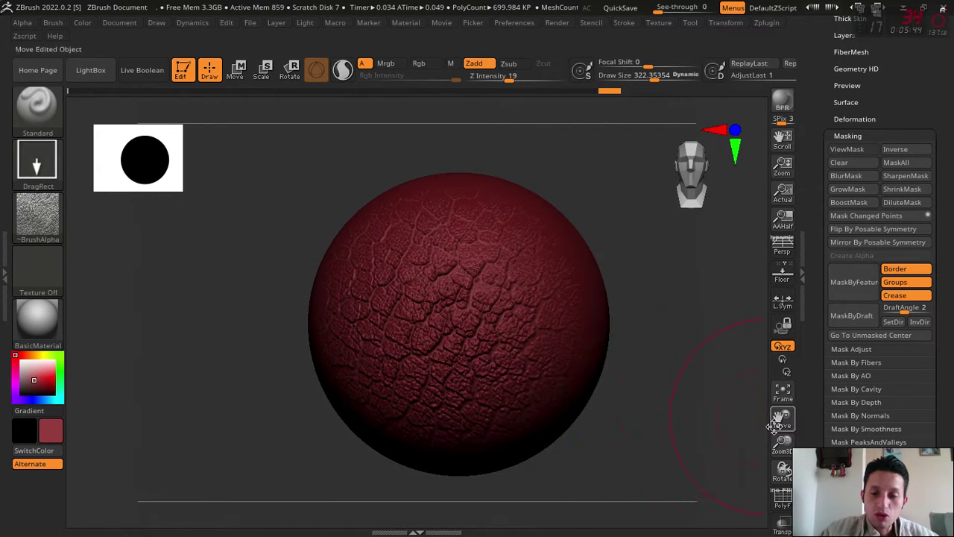
{"action": "left_click_drag", "start_coordinate": [773, 424], "coordinate": [635, 405]}
{"action": "mouse_move", "coordinate": [777, 419]}
{"action": "left_mouse_down"}
{"action": "mouse_move", "coordinate": [676, 440]}
{"action": "mouse_move", "coordinate": [626, 417]}
{"action": "left_mouse_up"}
{"action": "mouse_move", "coordinate": [791, 422]}
{"action": "left_mouse_down"}
{"action": "mouse_move", "coordinate": [621, 420]}
{"action": "mouse_move", "coordinate": [743, 417]}
{"action": "mouse_move", "coordinate": [601, 409]}
{"action": "mouse_move", "coordinate": [621, 432]}
{"action": "mouse_move", "coordinate": [600, 427]}
{"action": "mouse_move", "coordinate": [637, 428]}
{"action": "mouse_move", "coordinate": [648, 435]}
{"action": "mouse_move", "coordinate": [626, 434]}
{"action": "mouse_move", "coordinate": [644, 447]}
{"action": "mouse_move", "coordinate": [730, 417]}
{"action": "mouse_move", "coordinate": [789, 422]}
{"action": "mouse_move", "coordinate": [606, 420]}
{"action": "mouse_move", "coordinate": [645, 440]}
{"action": "mouse_move", "coordinate": [743, 418]}
{"action": "mouse_move", "coordinate": [604, 420]}
{"action": "mouse_move", "coordinate": [615, 422]}
{"action": "left_mouse_up"}
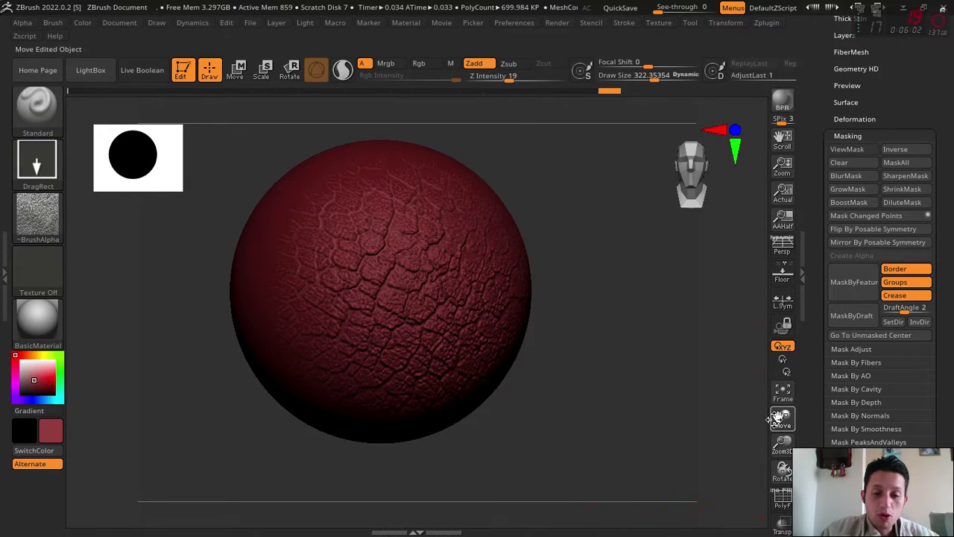
{"action": "mouse_move", "coordinate": [782, 414]}
{"action": "left_mouse_down"}
{"action": "mouse_move", "coordinate": [594, 434]}
{"action": "mouse_move", "coordinate": [676, 425]}
{"action": "left_mouse_up"}
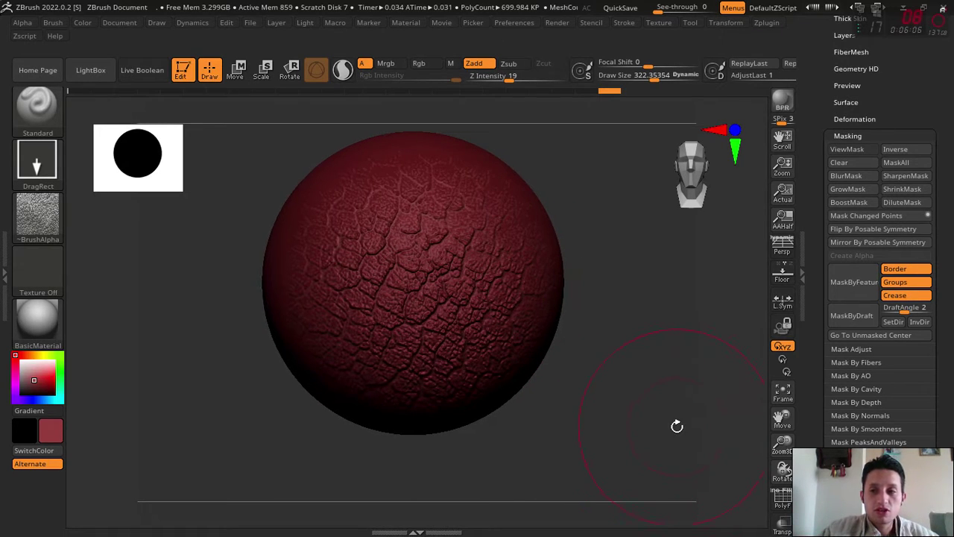